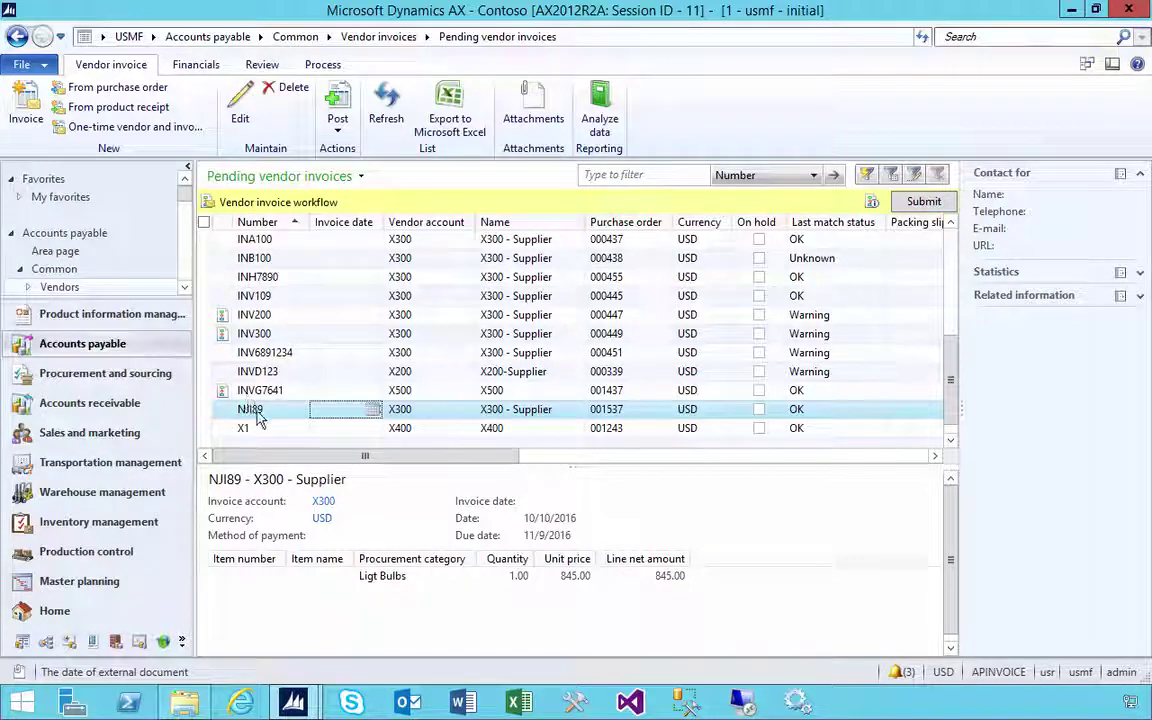
# Select pending invoice NJI89, then go to Home and switch to the Home area page
pyautogui.click(257, 416)
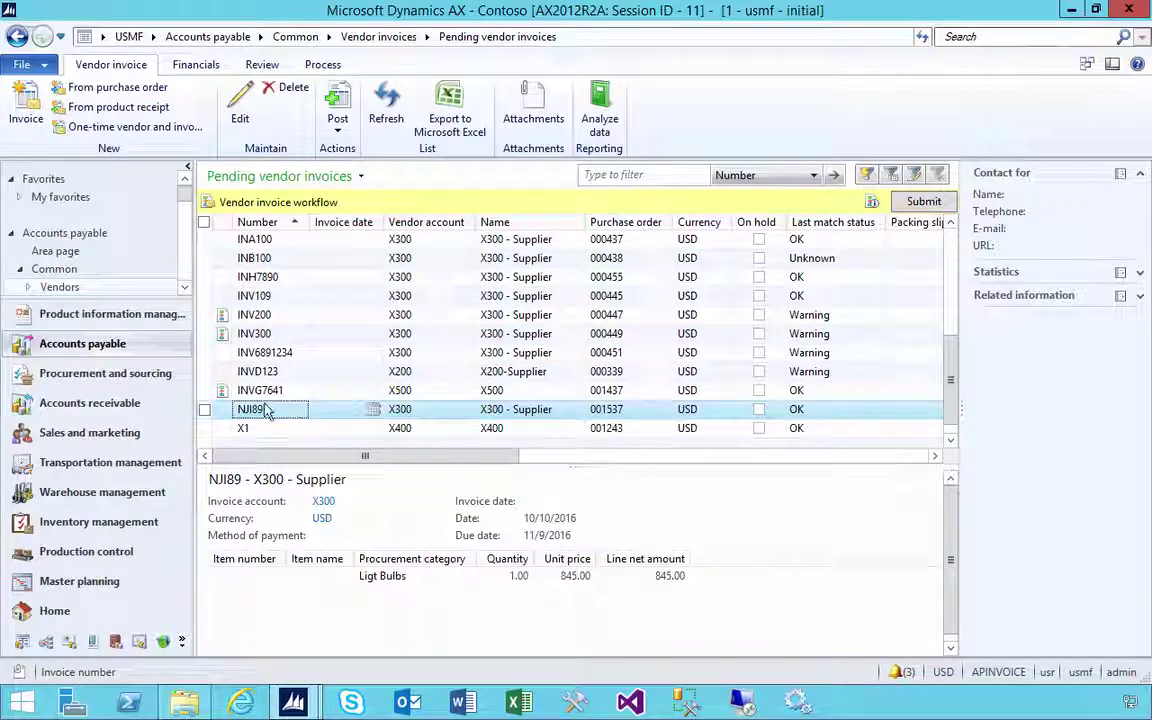
pyautogui.moveTo(293, 700)
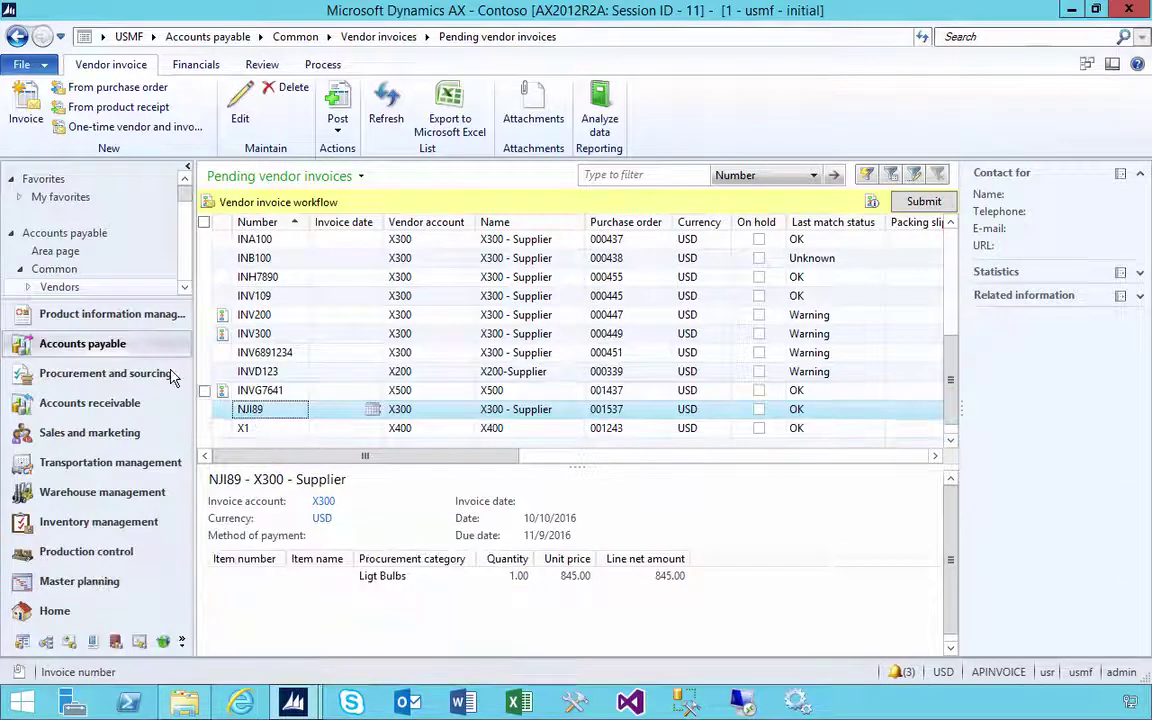
pyautogui.click(60, 611)
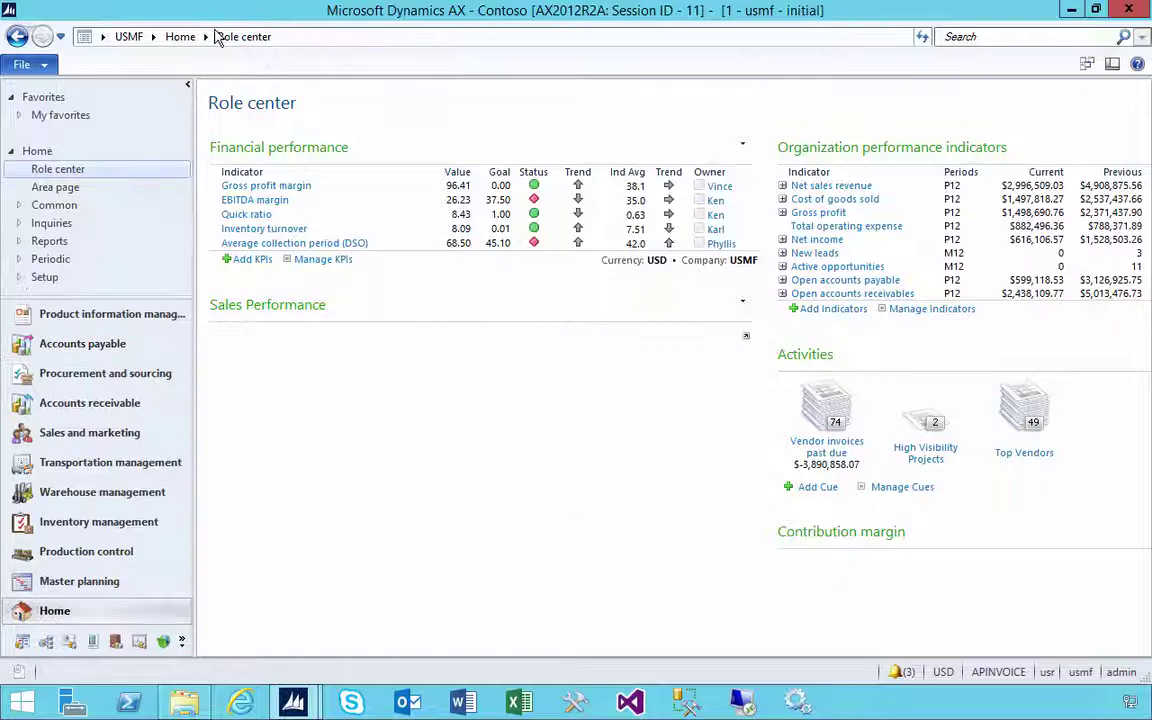
pyautogui.click(204, 37)
pyautogui.click(226, 77)
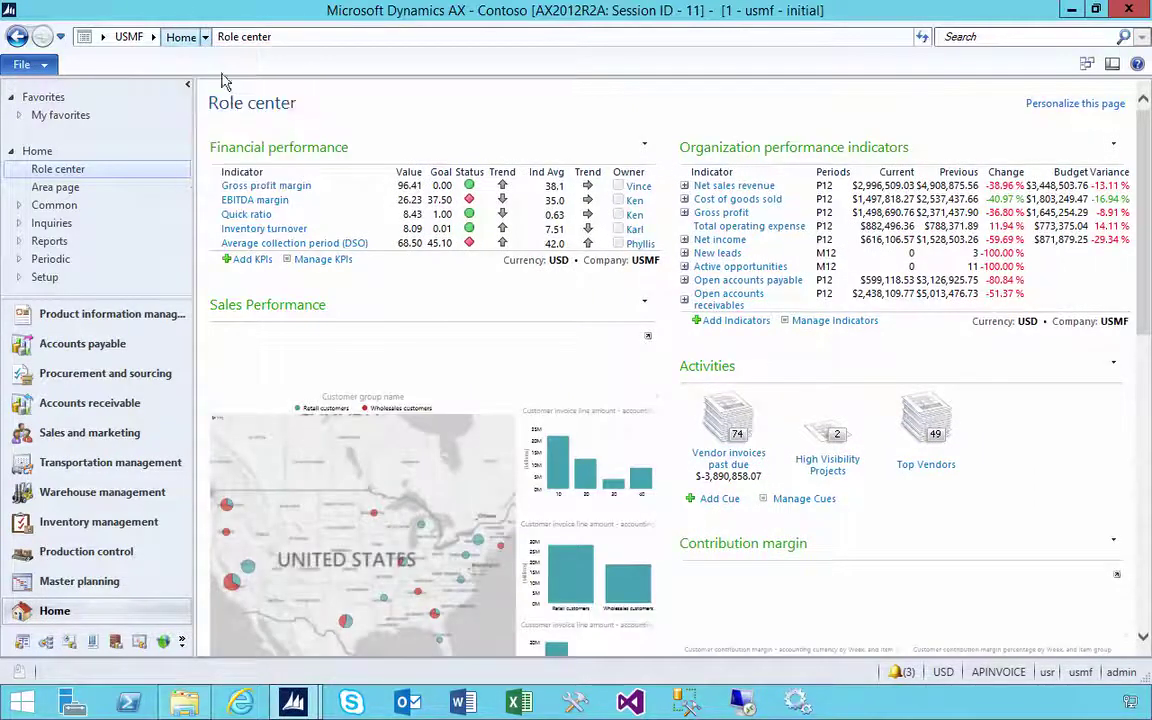
# Open Workflow history, read the errors for Budget plans and instance 002686, then close it
pyautogui.click(728, 150)
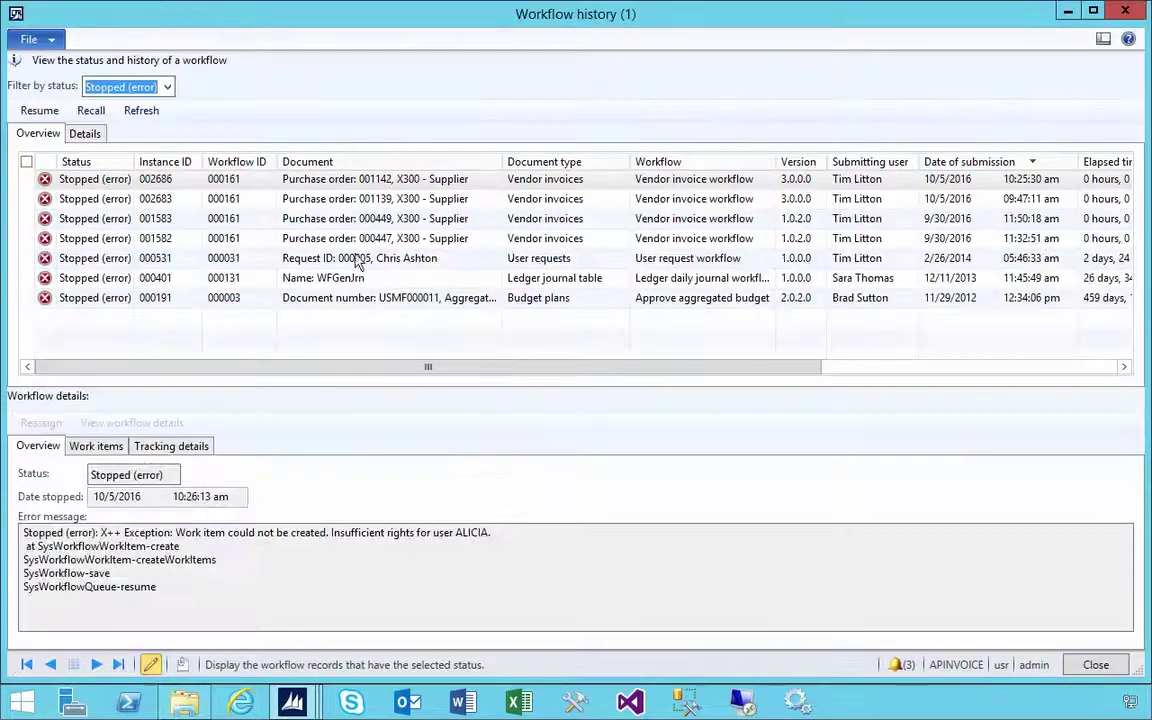
pyautogui.click(118, 297)
pyautogui.click(113, 278)
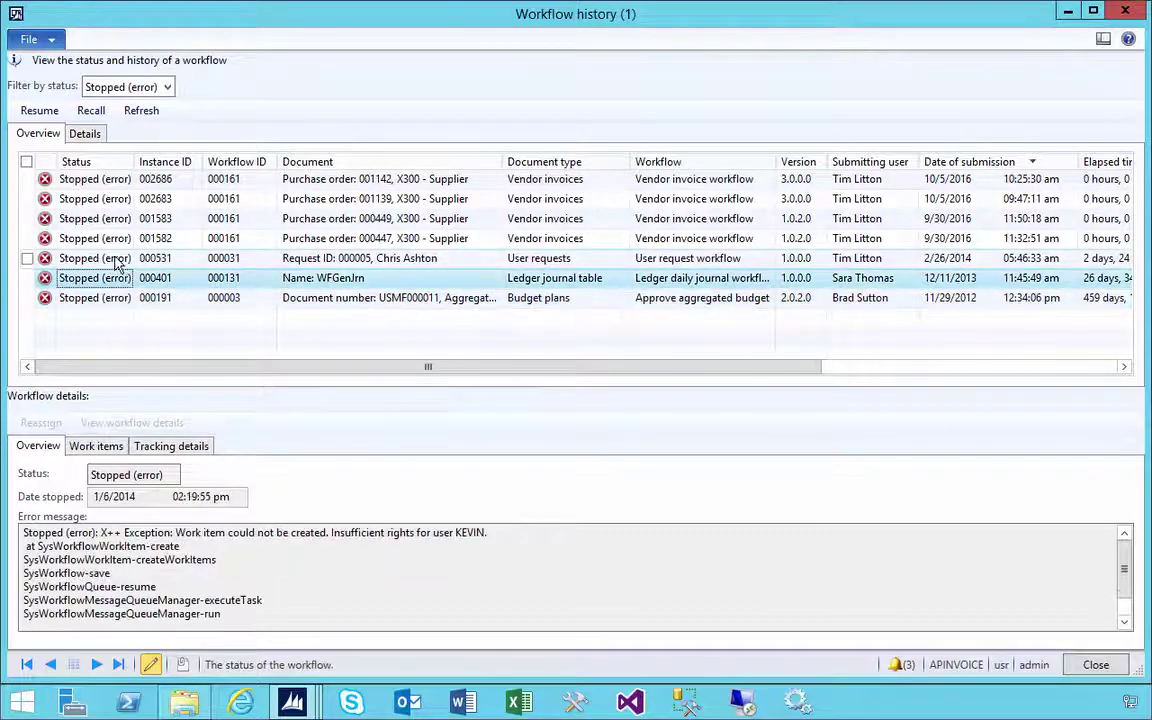
pyautogui.click(113, 258)
pyautogui.click(113, 179)
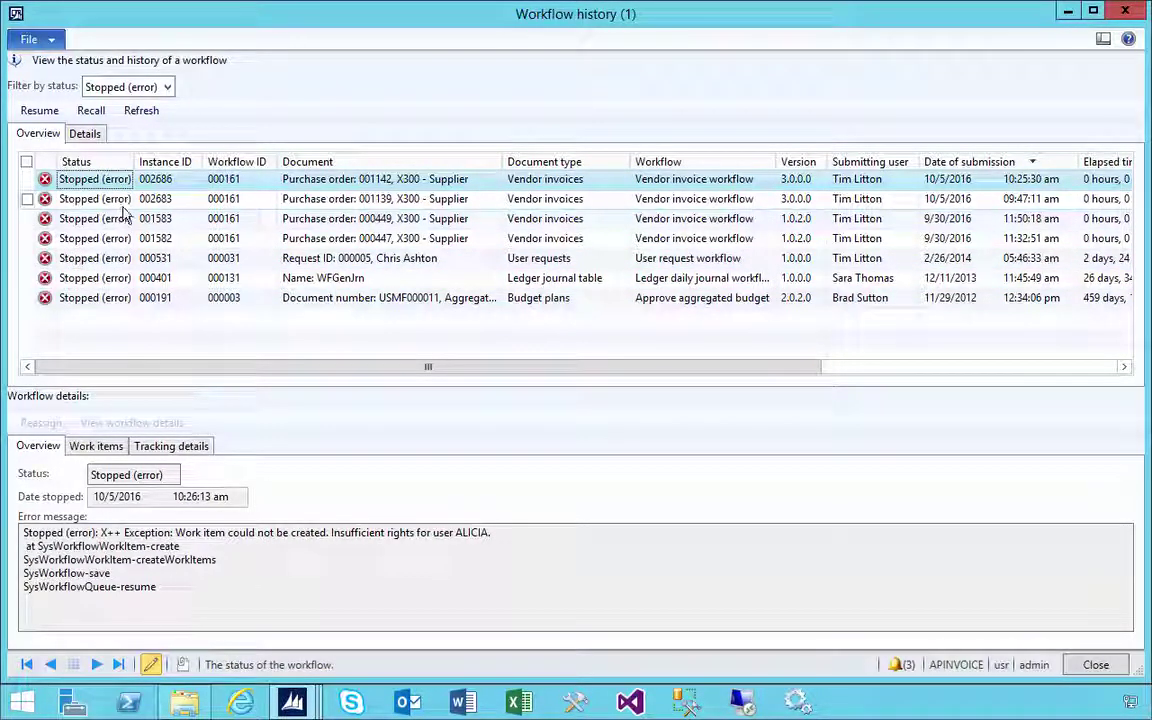
pyautogui.click(203, 597)
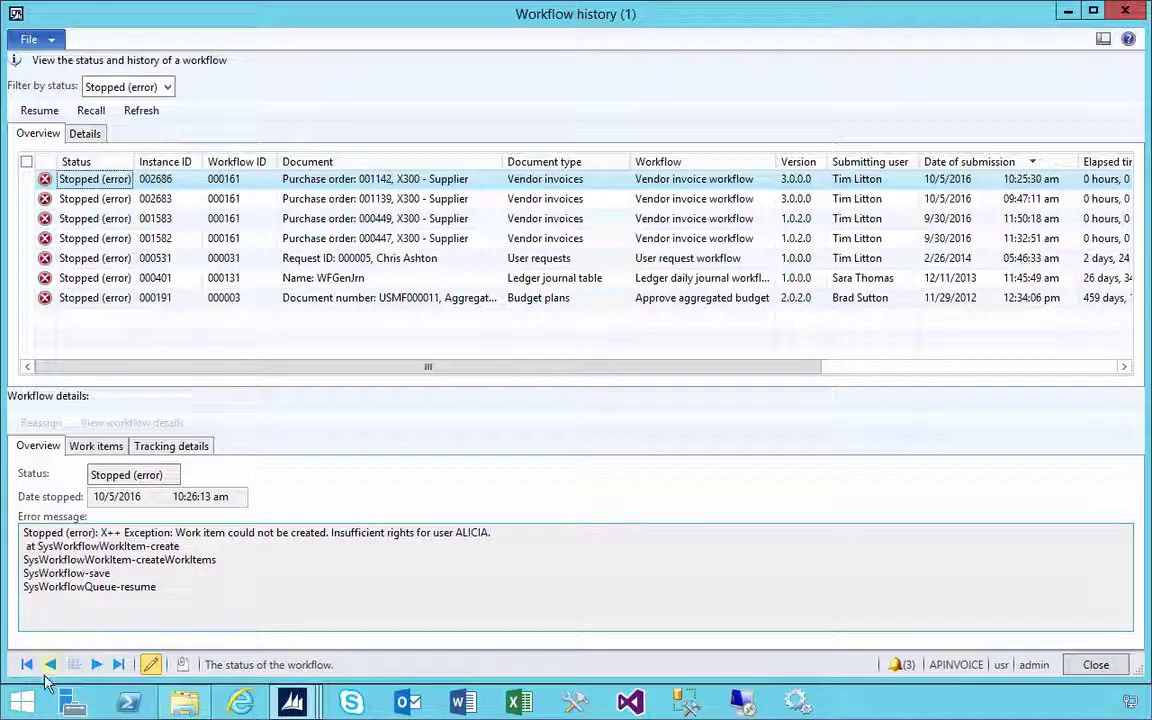
pyautogui.click(1122, 12)
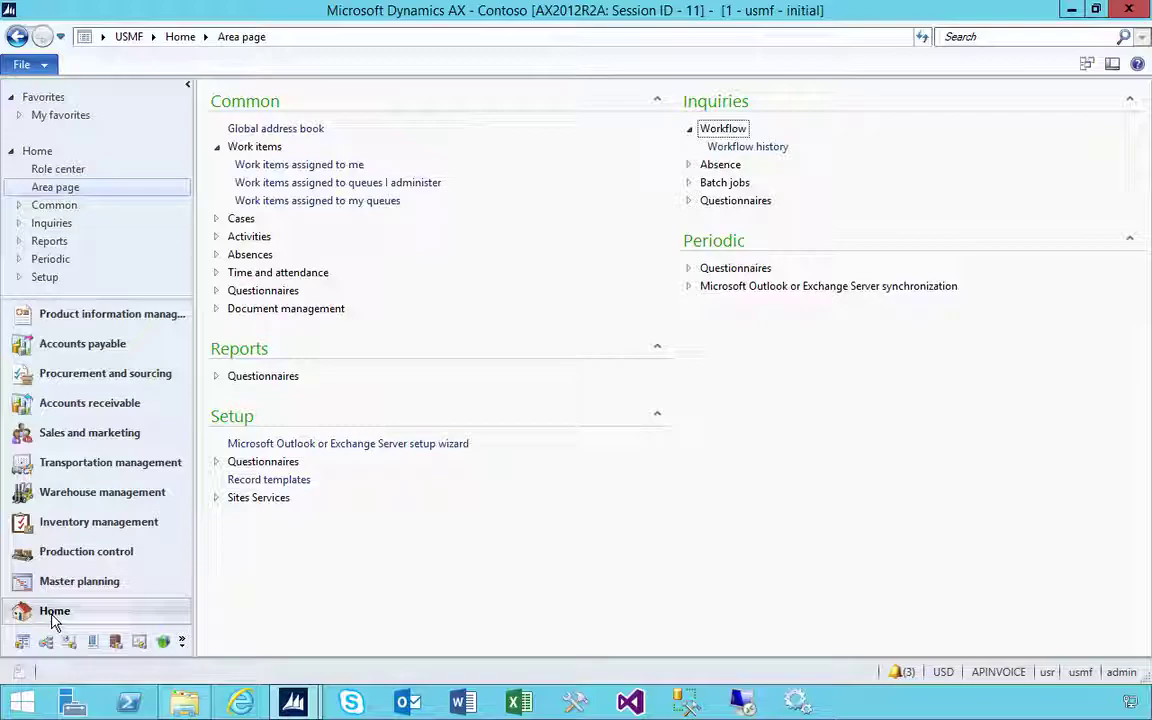
pyautogui.click(28, 704)
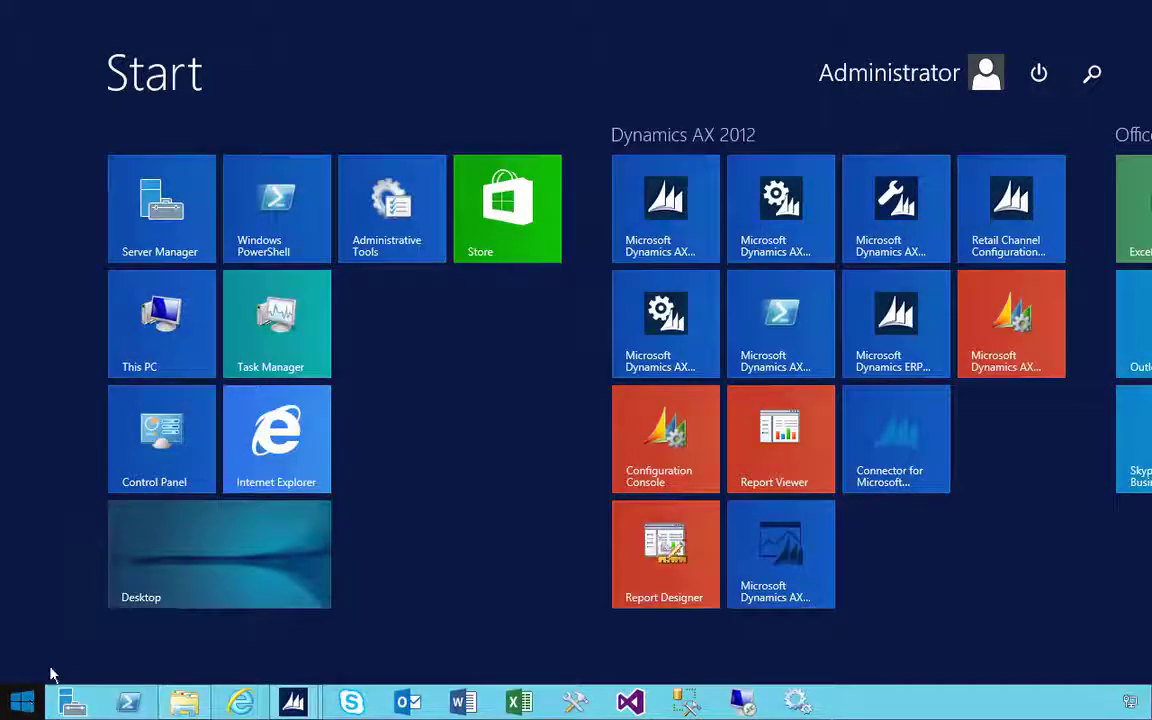
pyautogui.click(660, 324)
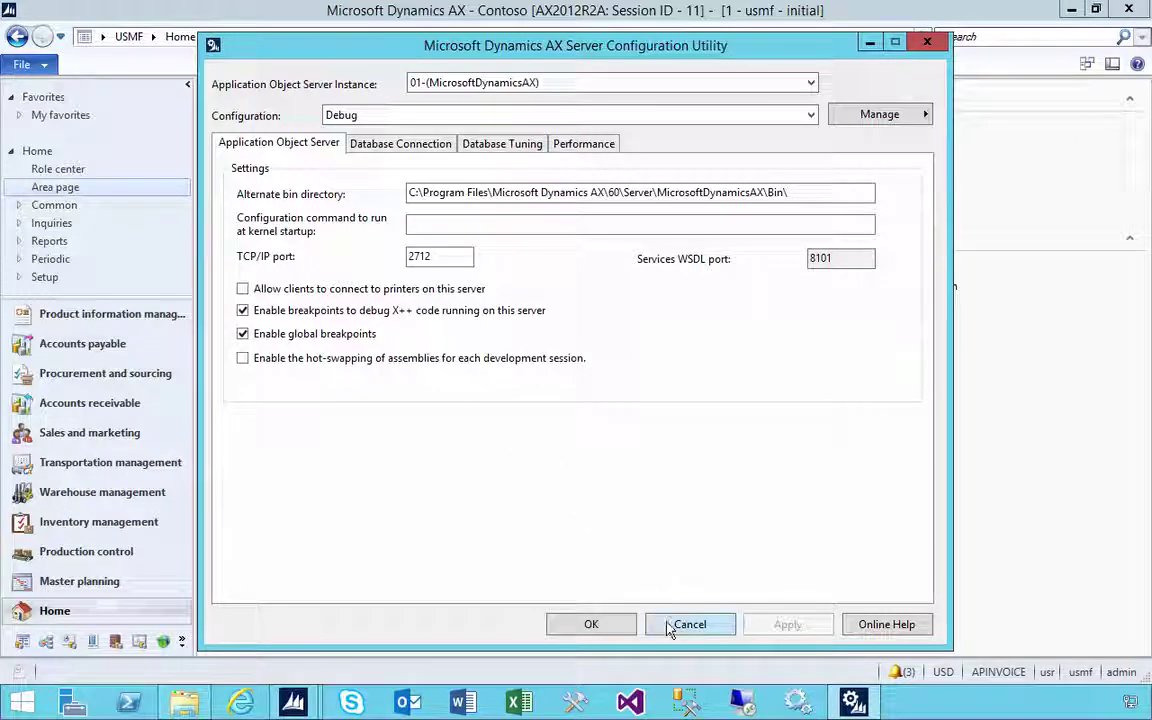
pyautogui.click(925, 44)
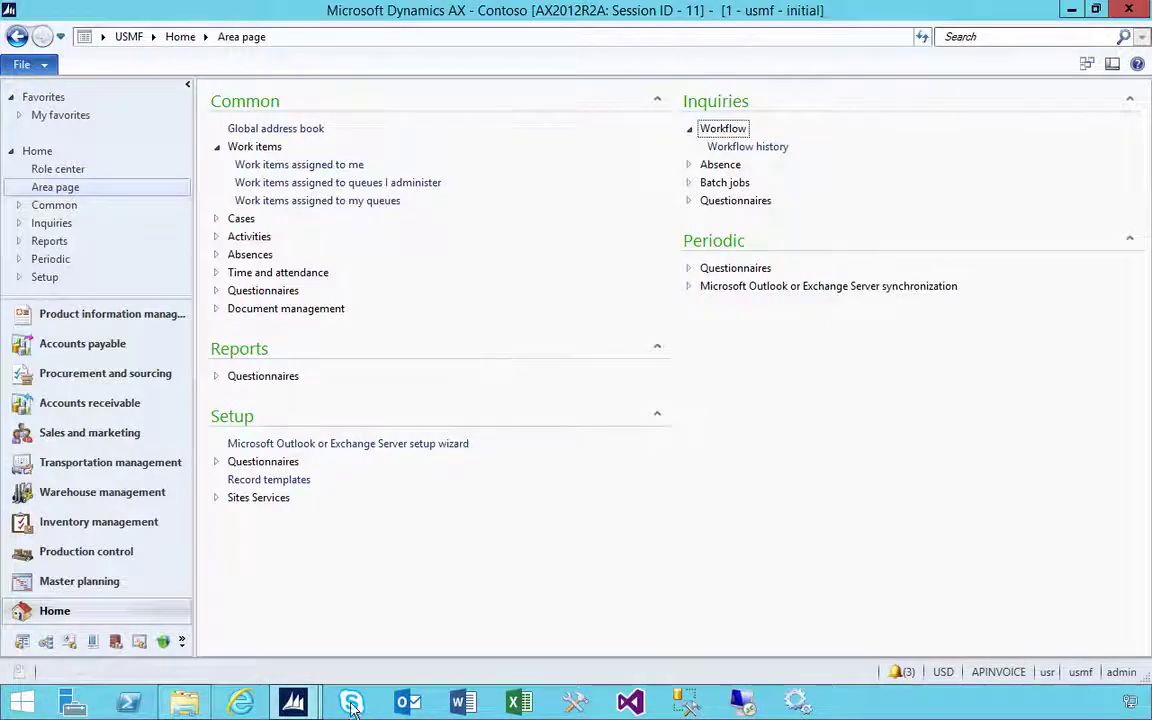
# Switch to the development workspace and open the VendInvoiceWorkflowProvider class code
pyautogui.moveTo(293, 703)
pyautogui.click(322, 558)
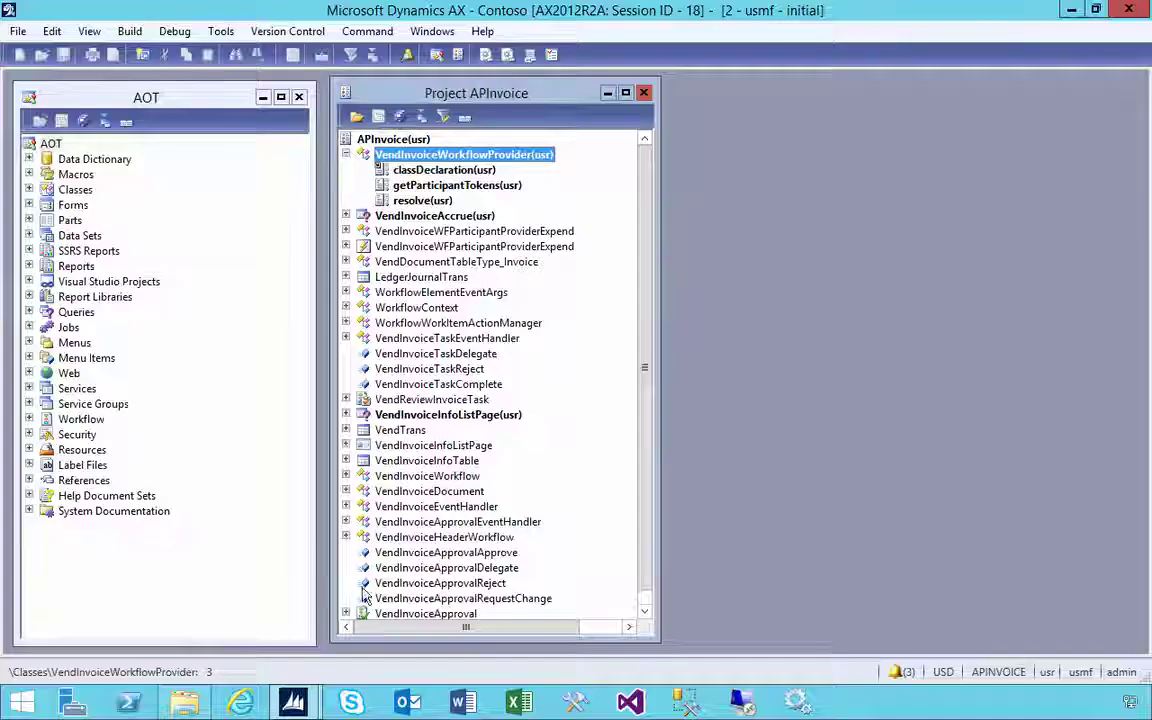
pyautogui.click(455, 185)
pyautogui.click(440, 170)
pyautogui.click(424, 155)
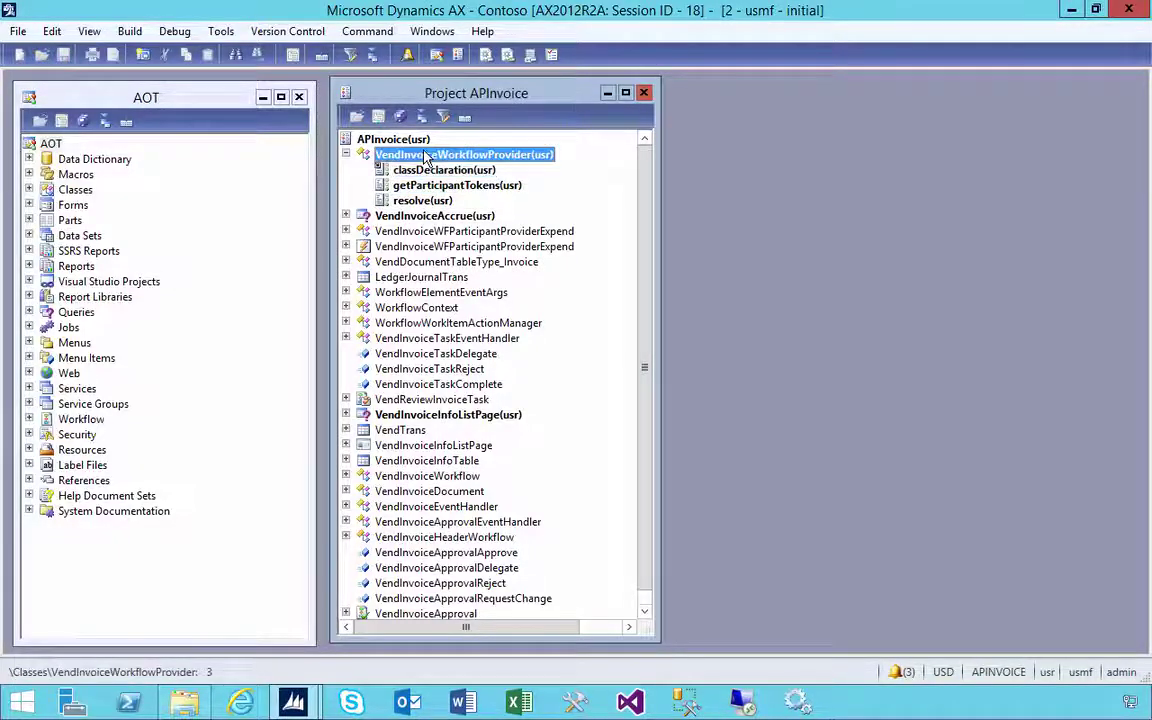
pyautogui.doubleClick(424, 155)
# Review the getParticipantTokens and resolve methods, then close the code editor
pyautogui.click(255, 192)
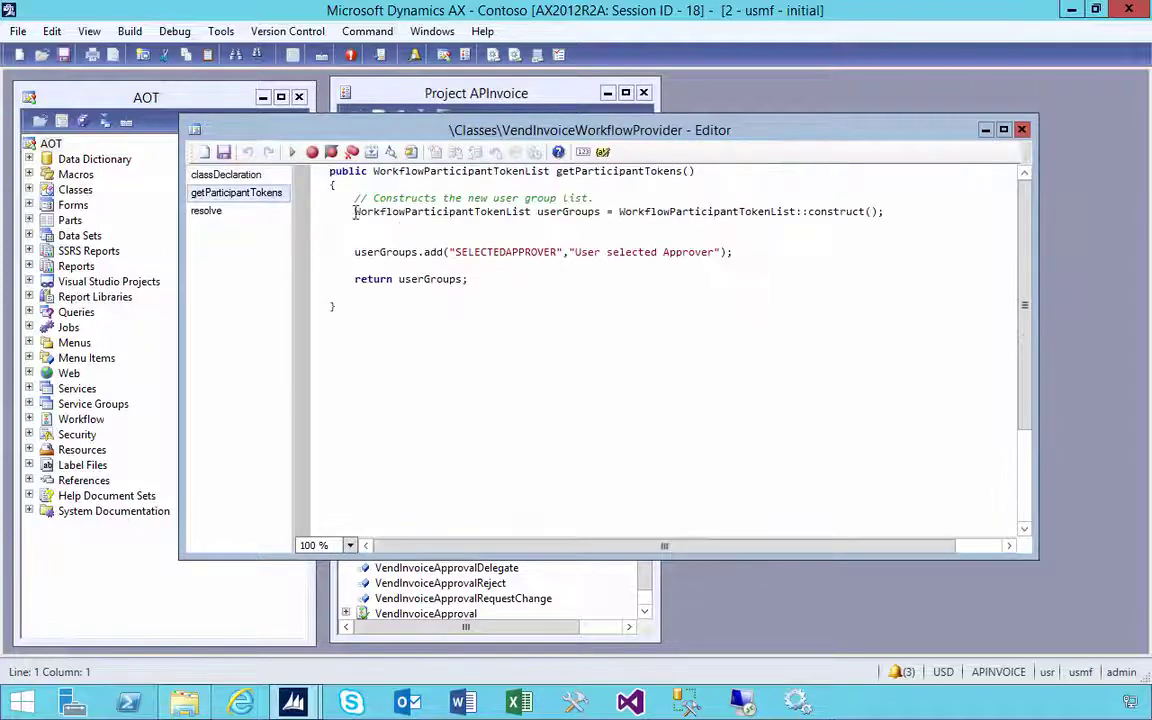
pyautogui.click(222, 212)
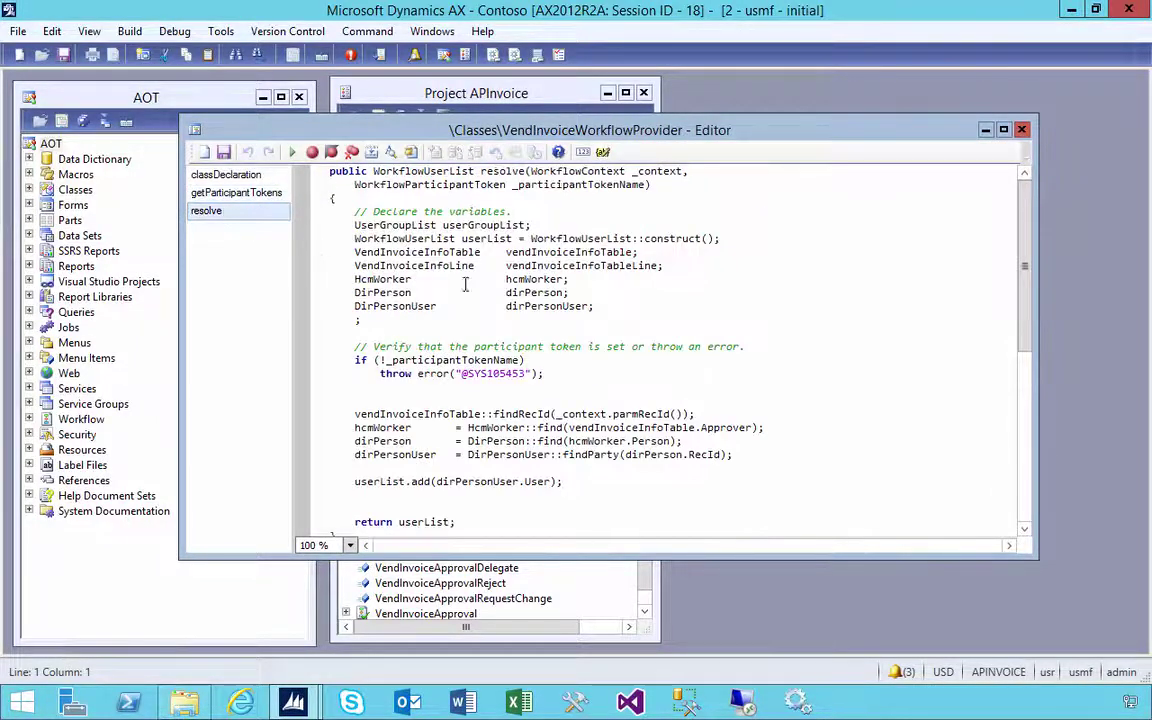
pyautogui.click(1021, 129)
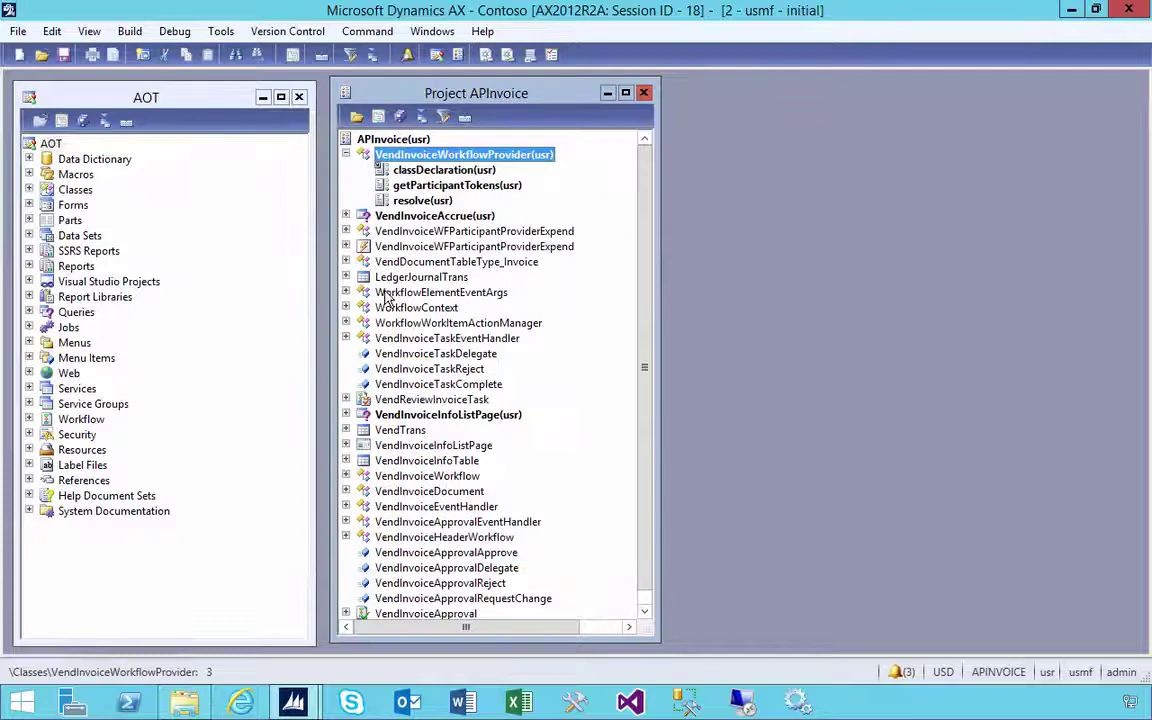
# Expand the AOT Workflow node and its Workflow Types list
pyautogui.click(29, 419)
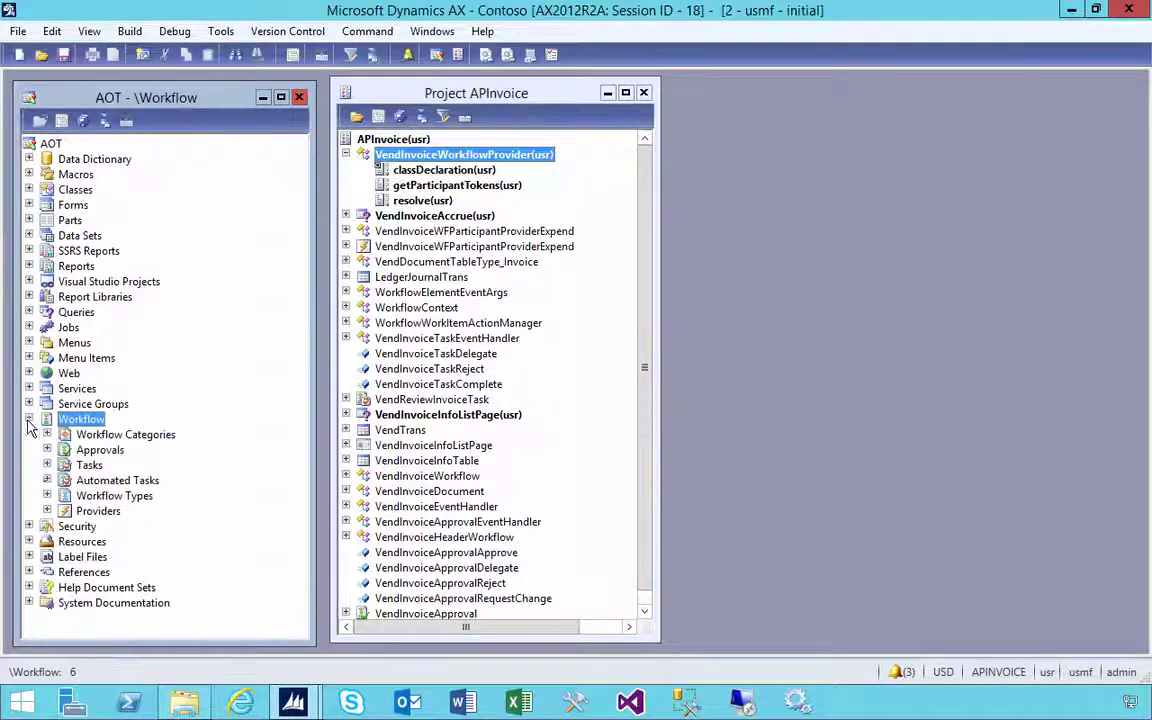
pyautogui.click(46, 495)
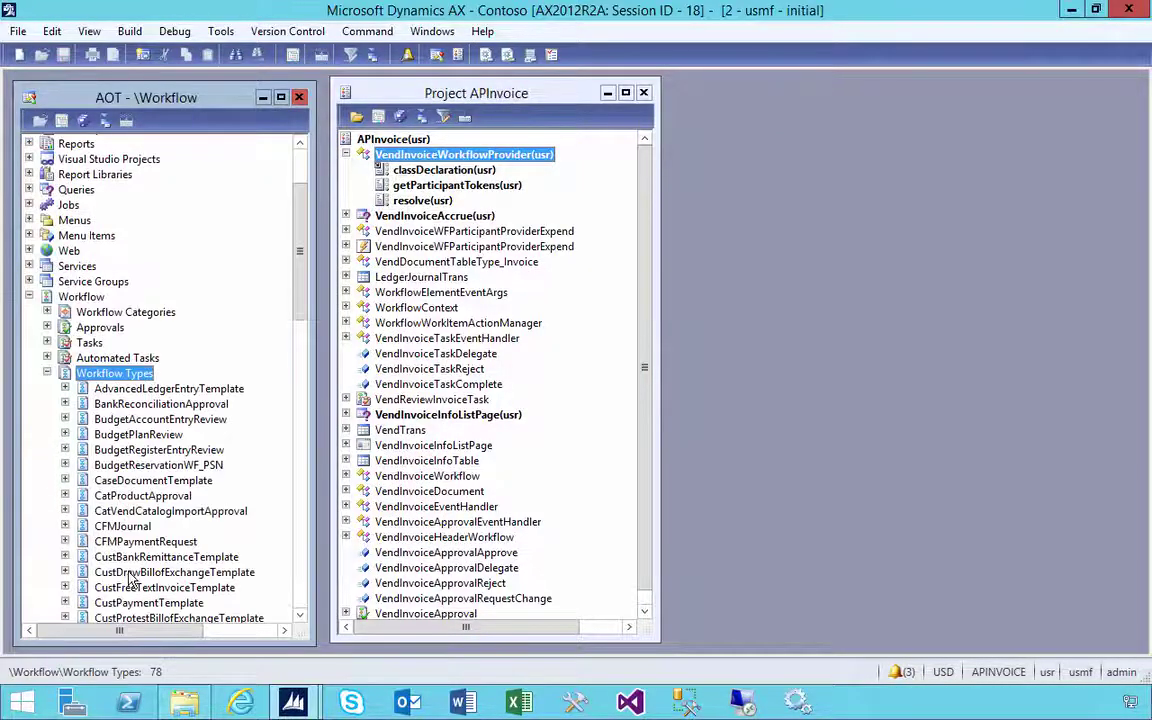
pyautogui.click(46, 372)
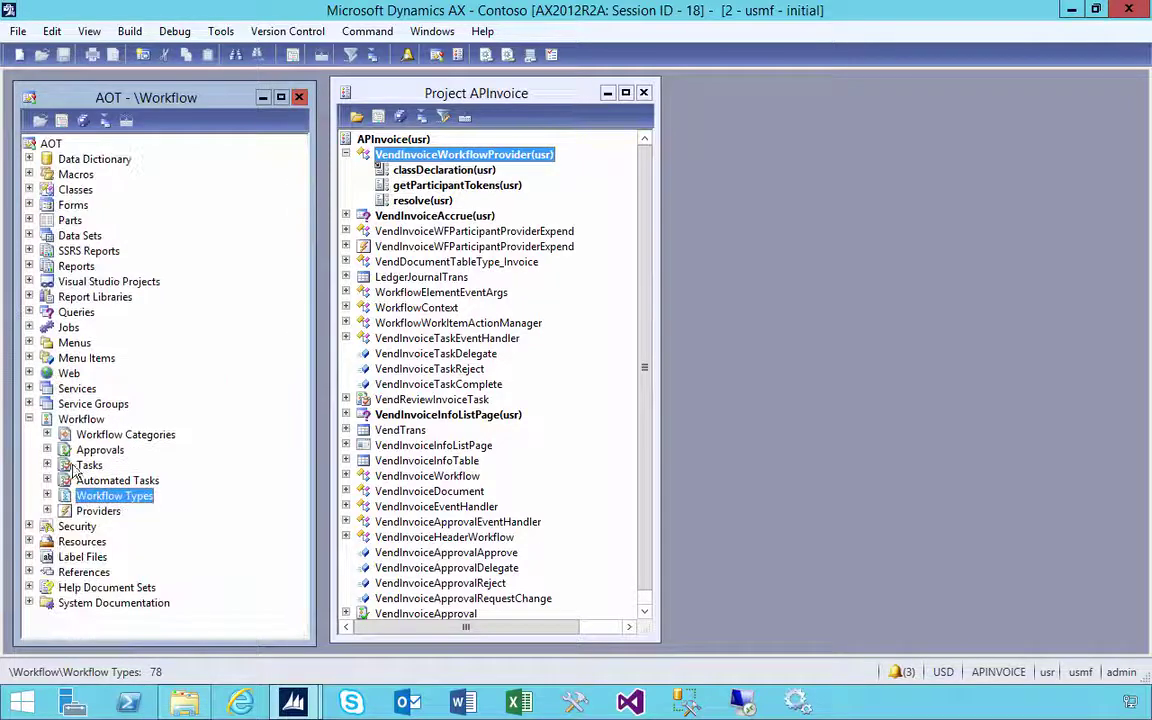
pyautogui.click(46, 511)
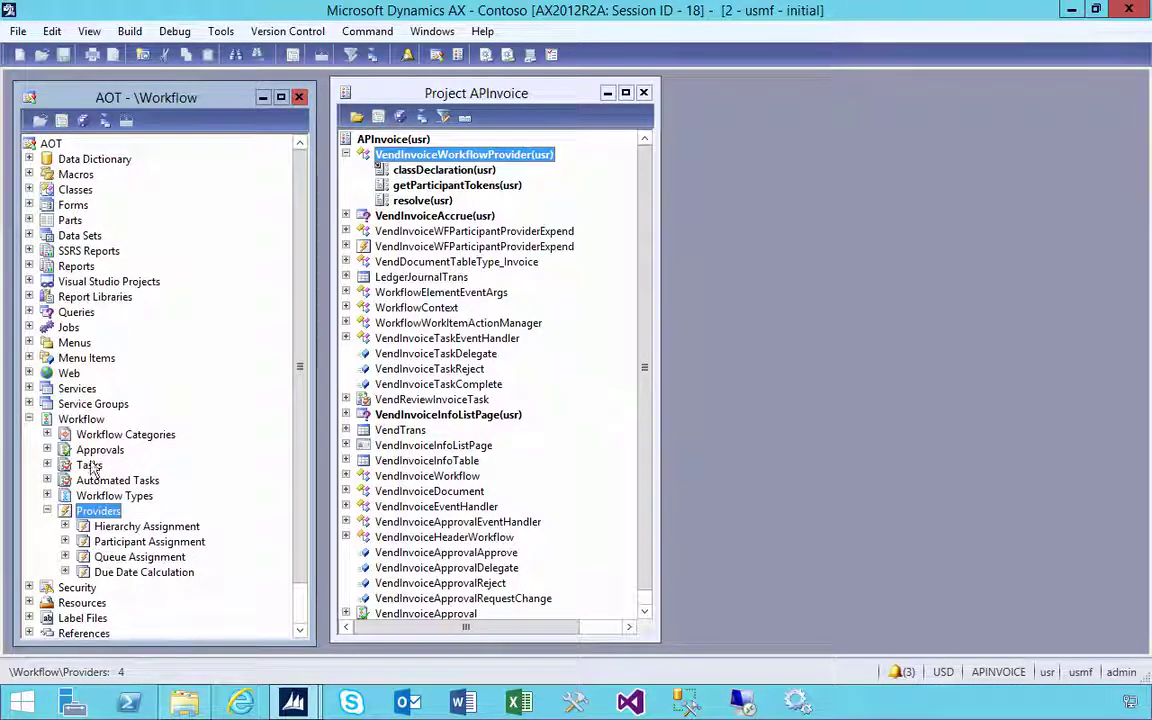
pyautogui.click(46, 496)
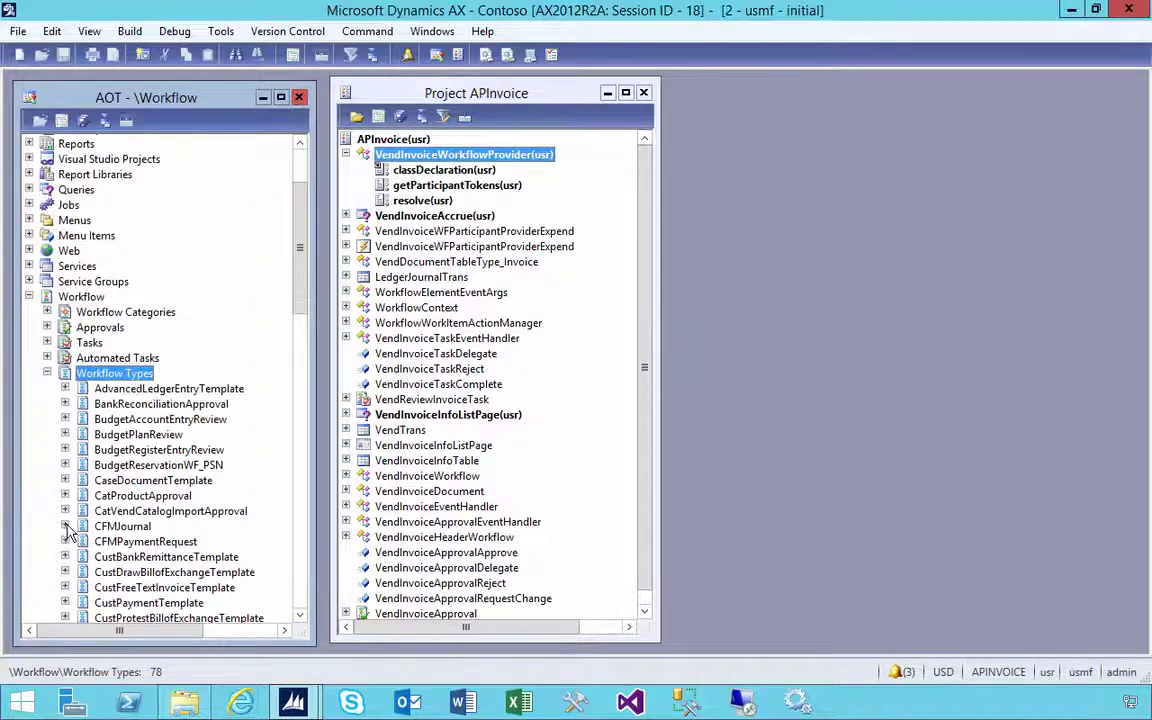
pyautogui.click(120, 511)
# Expand VendProcessInvoice's Supported Elements and bring up the VendInvoiceApproval context menu
pyautogui.scroll(-14, 118, 535)
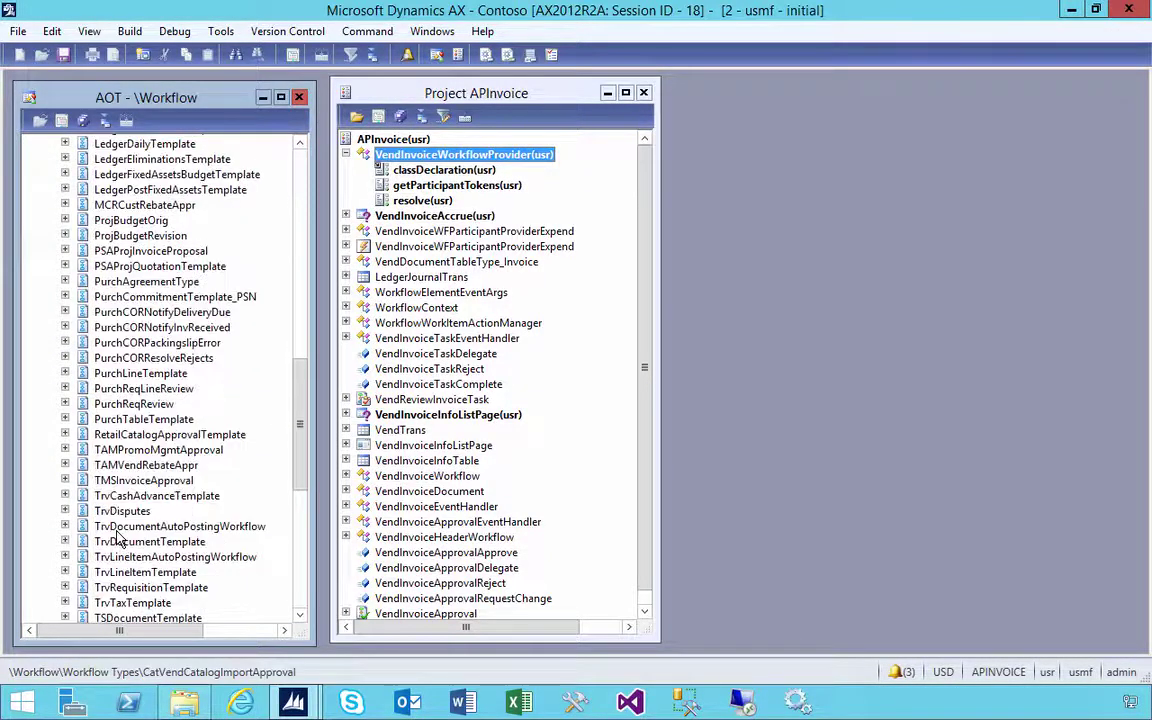
pyautogui.scroll(-10, 117, 539)
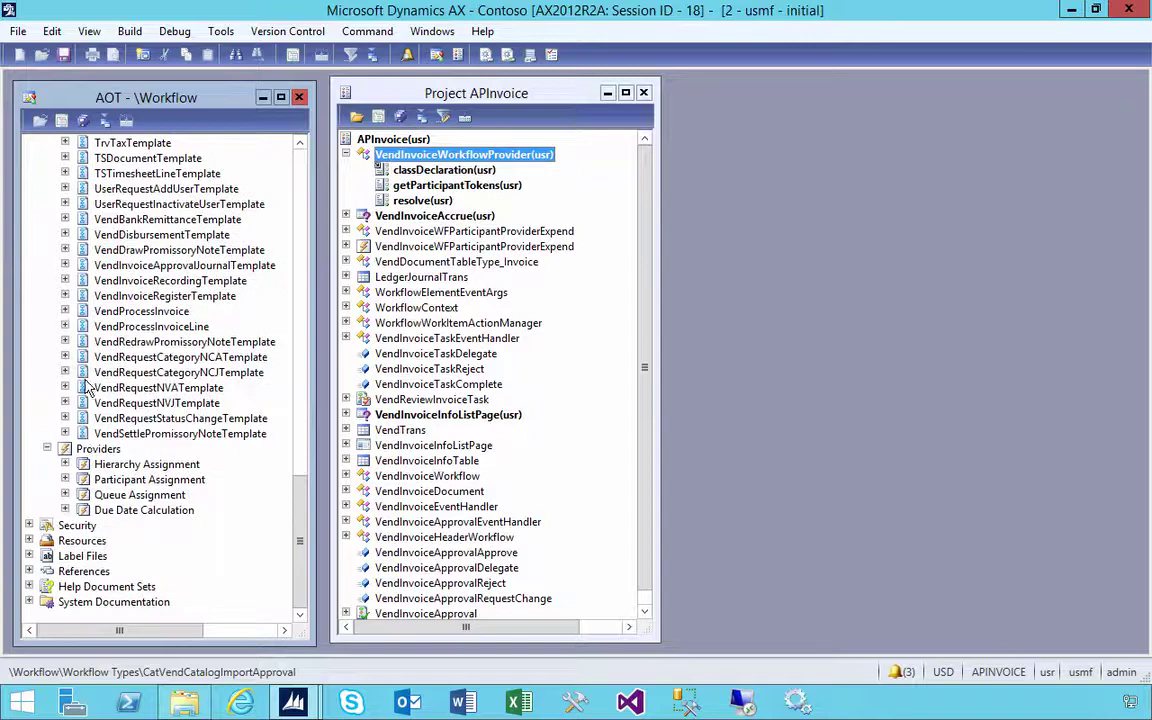
pyautogui.click(66, 311)
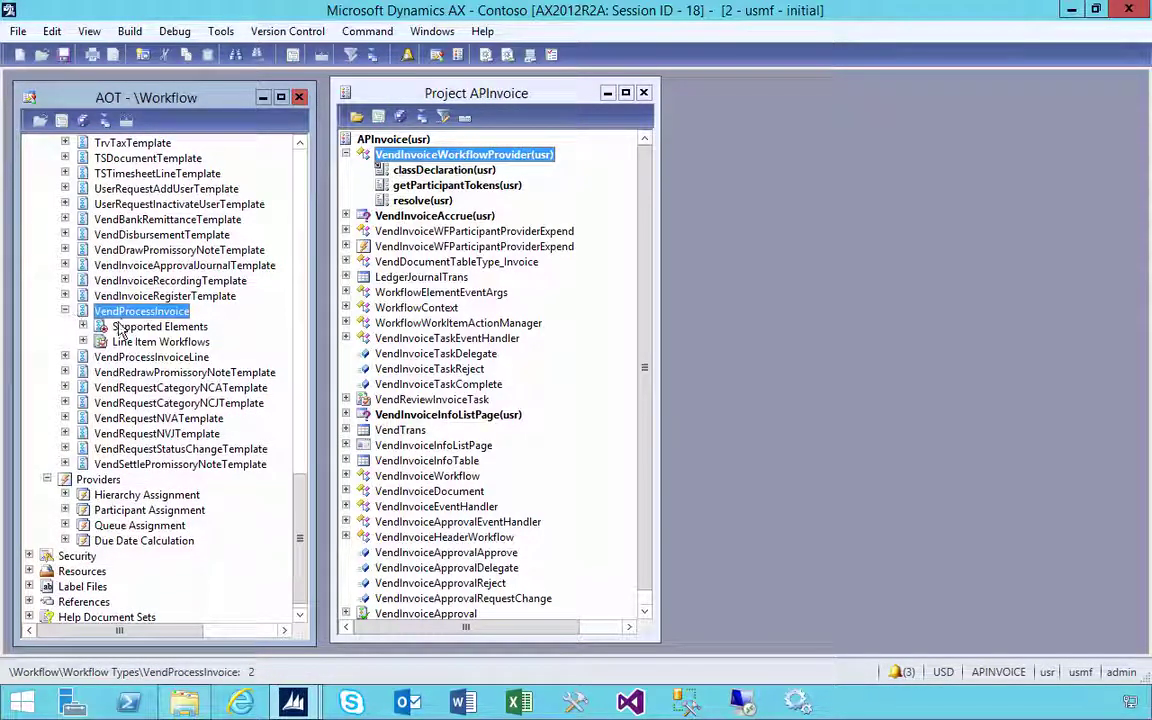
pyautogui.click(83, 326)
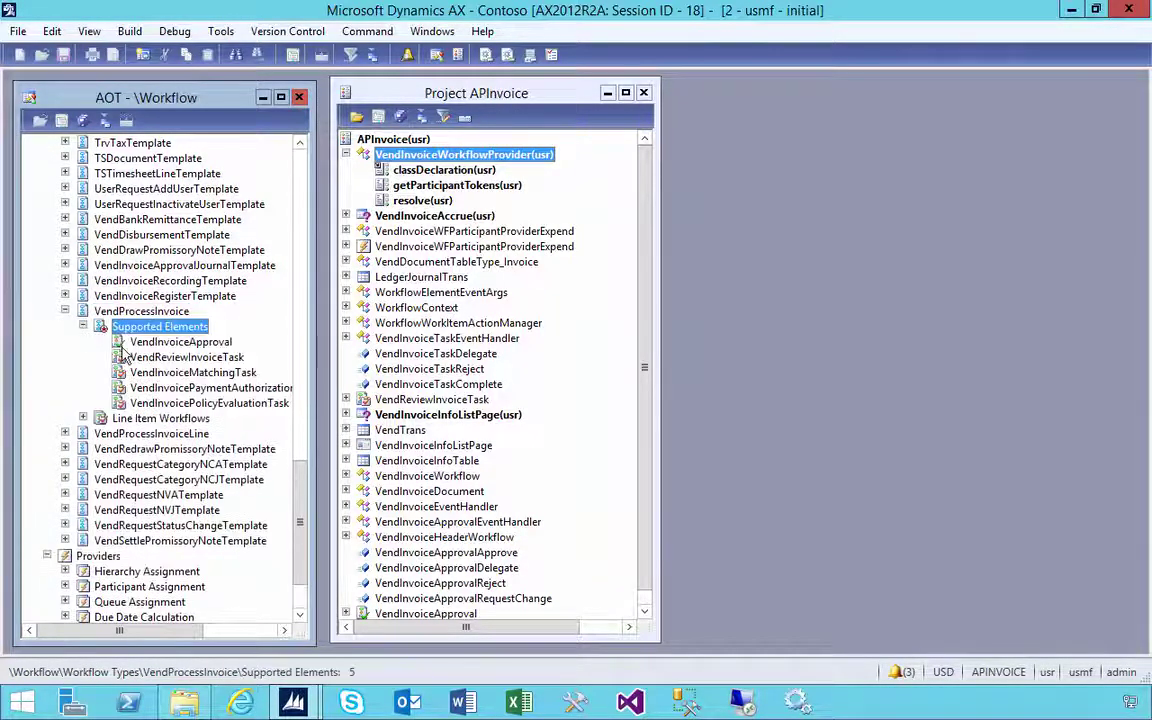
pyautogui.click(145, 342)
pyautogui.rightClick(145, 345)
# View VendInvoiceApproval properties, move up to VendProcessInvoice, then close the properties window
pyautogui.click(190, 444)
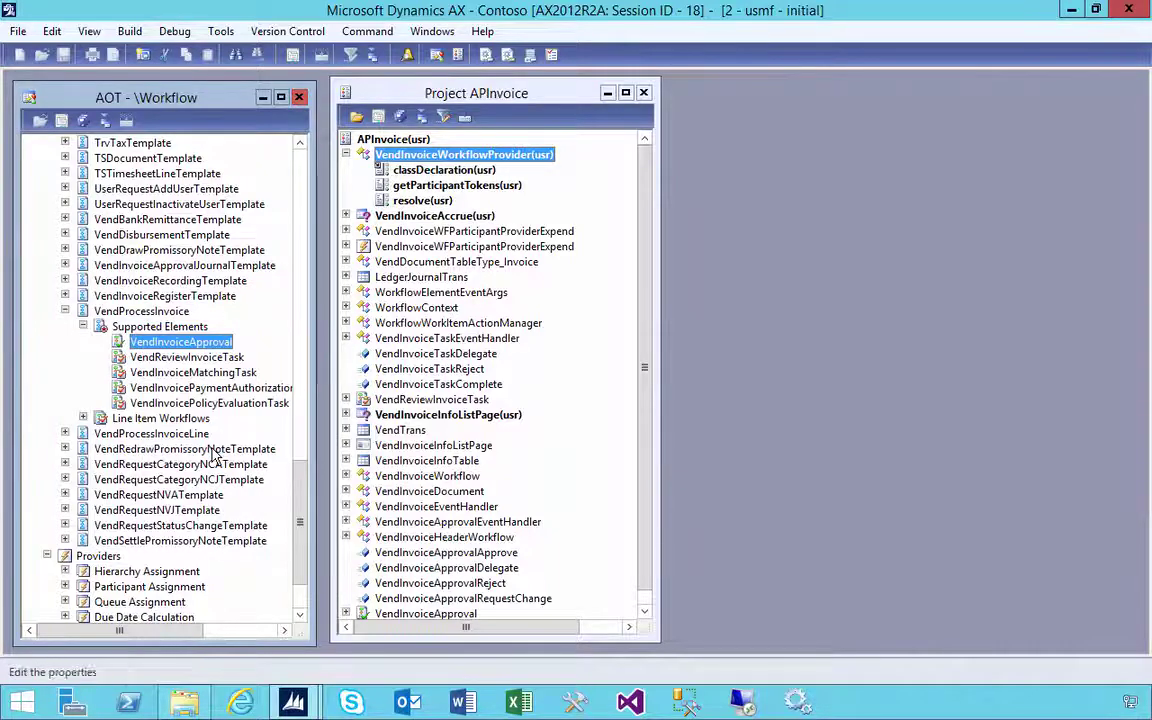
pyautogui.press('Up')
pyautogui.press('Up')
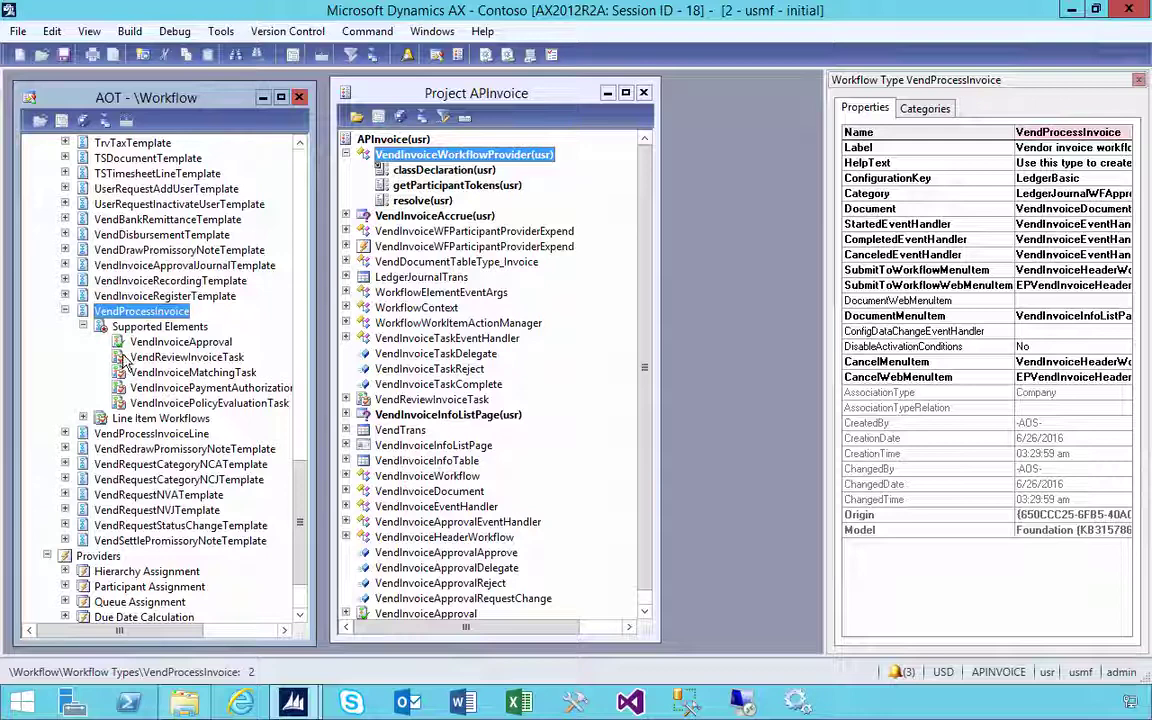
pyautogui.click(1140, 80)
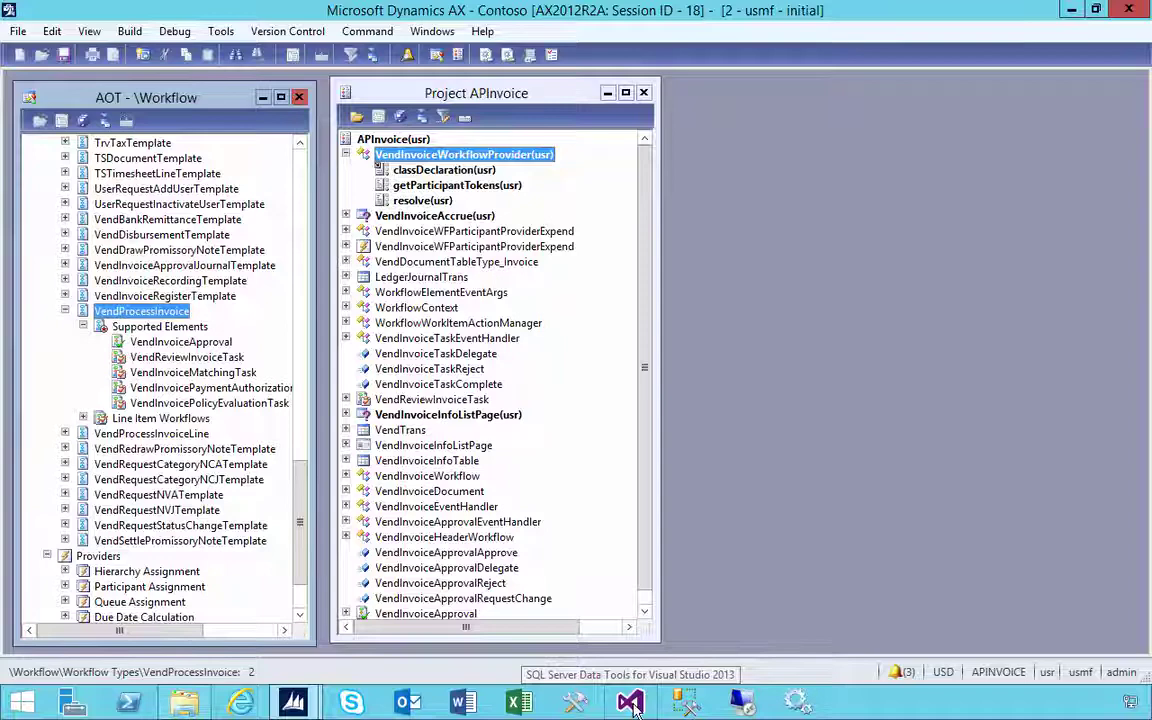
# Launch Visual Studio 2013, briefly revisiting the Dynamics AX workspace before returning
pyautogui.click(631, 703)
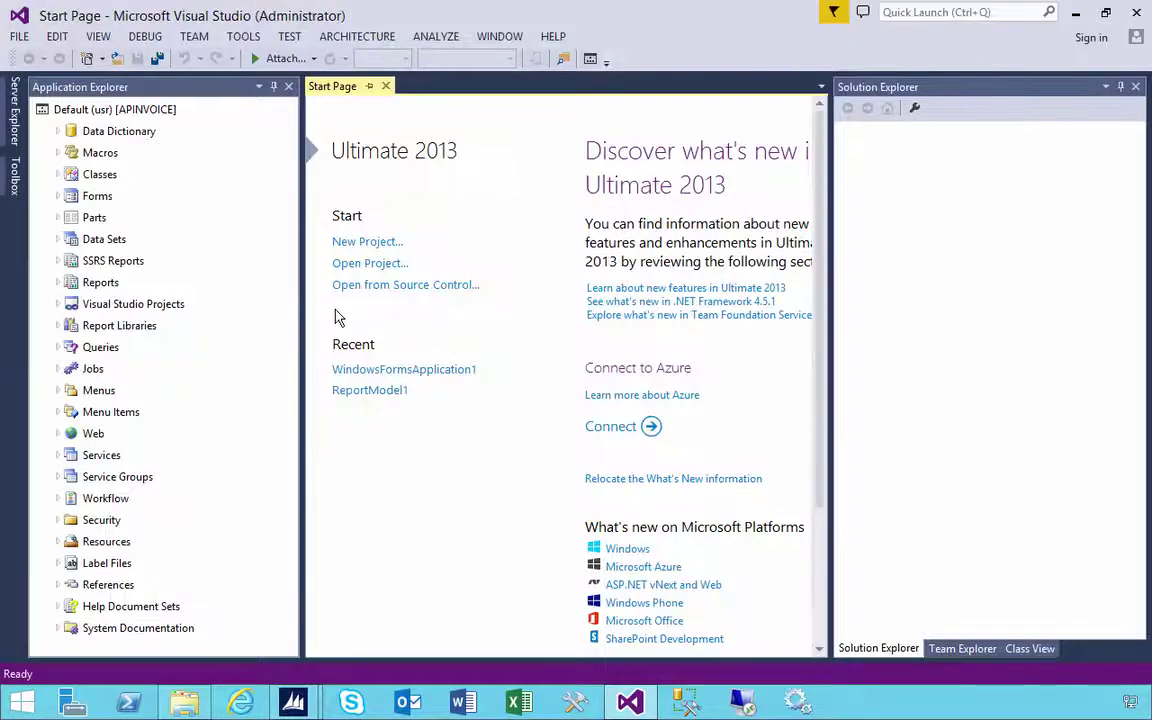
pyautogui.moveTo(628, 703)
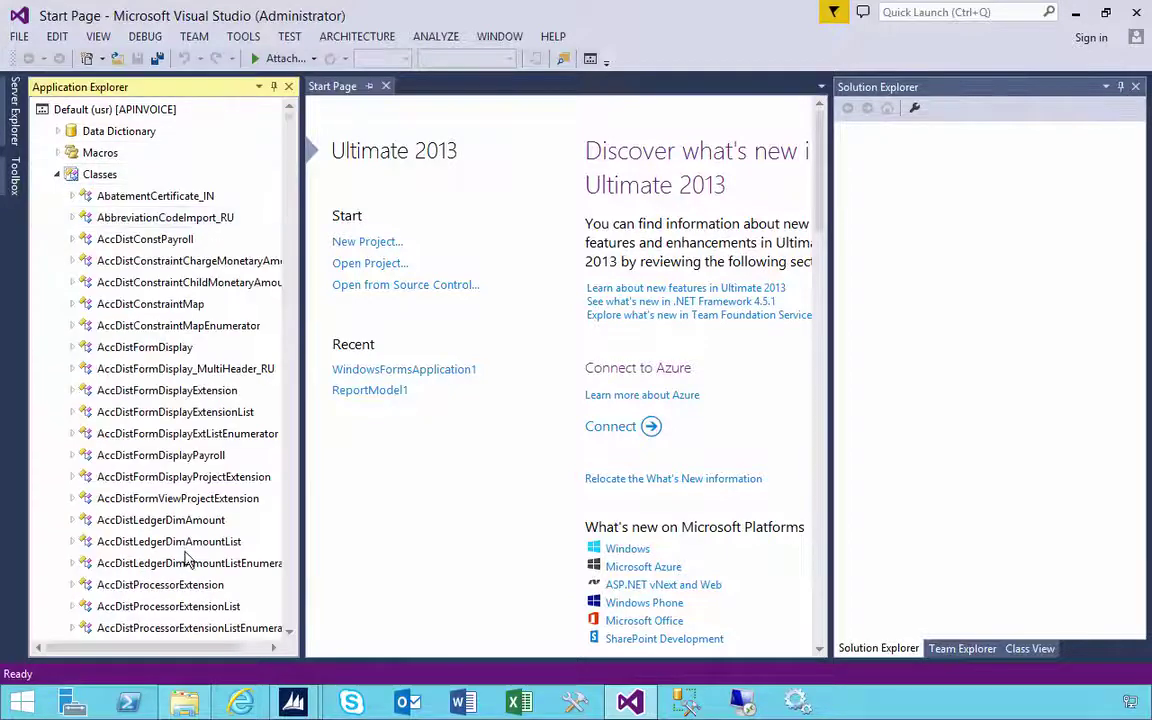
pyautogui.moveTo(296, 706)
pyautogui.click(347, 555)
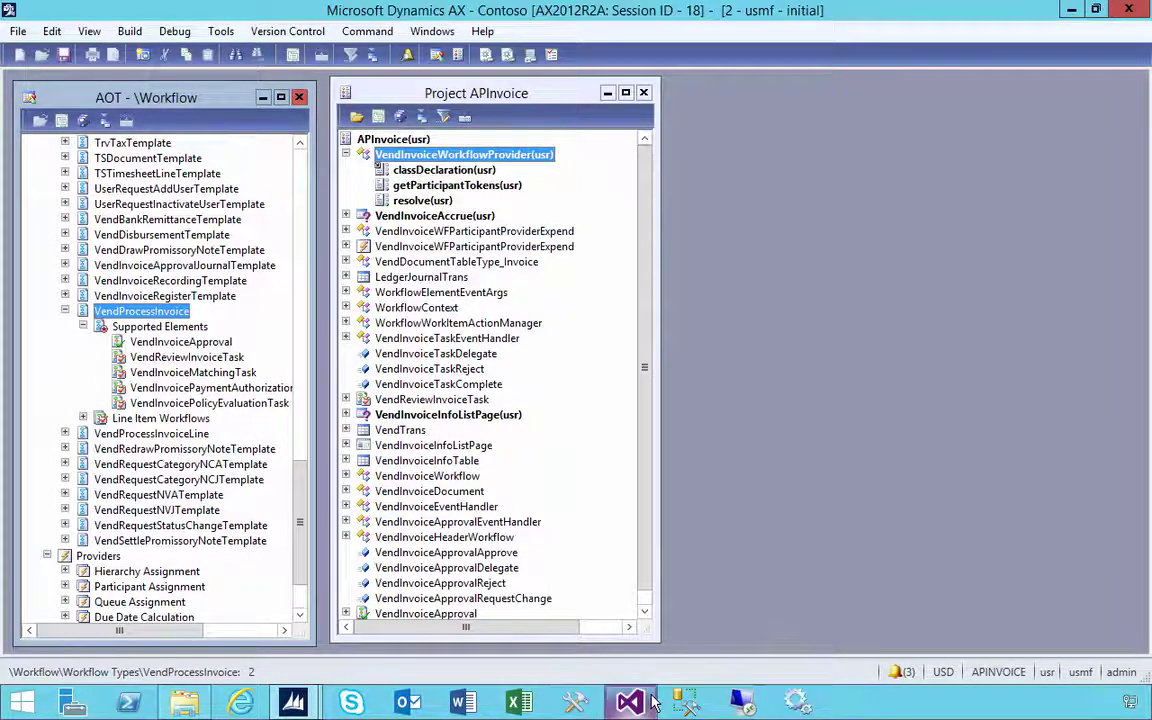
pyautogui.hotkey('alt', 'Tab')
# Search Application Explorer for 'Vendinvoicework' and open VendInvoiceWorkflowProvider's resolve method
pyautogui.write('Ve')
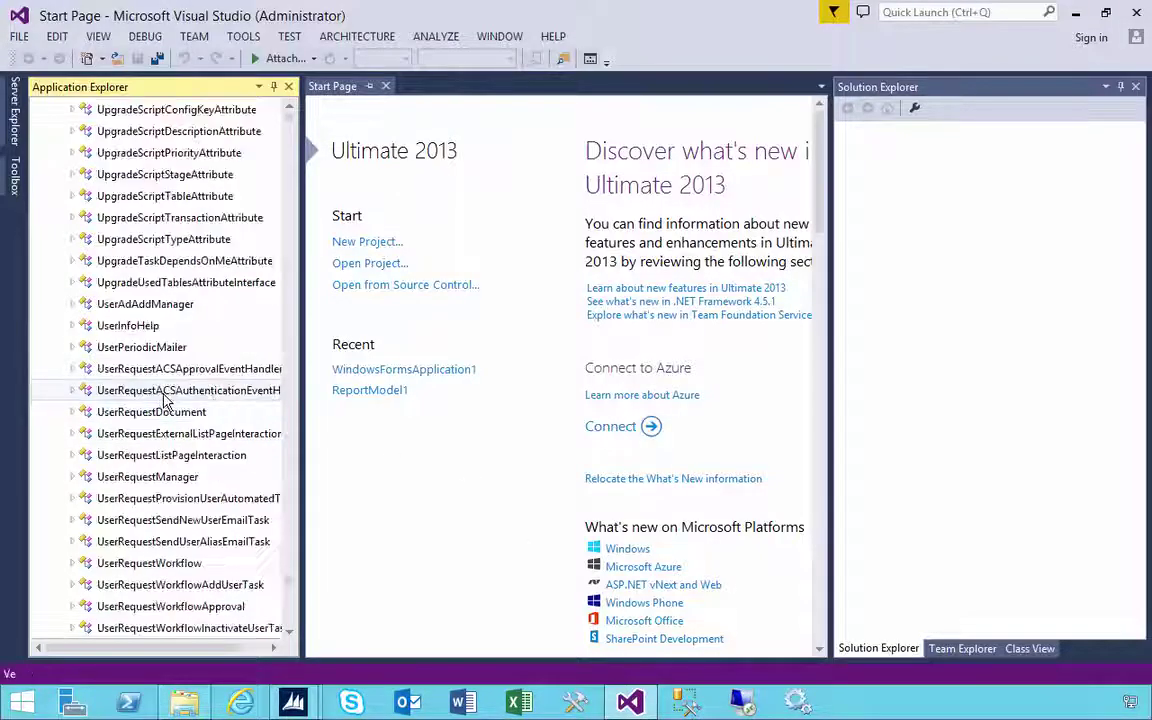
pyautogui.write('ndin')
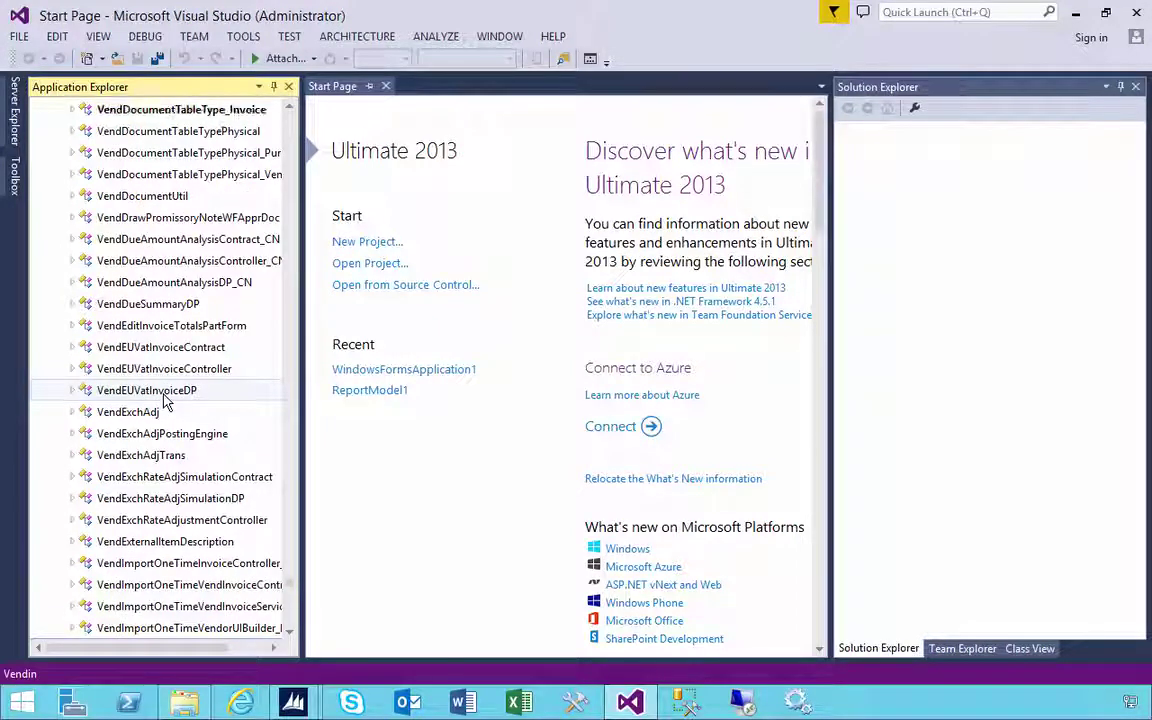
pyautogui.write('voi')
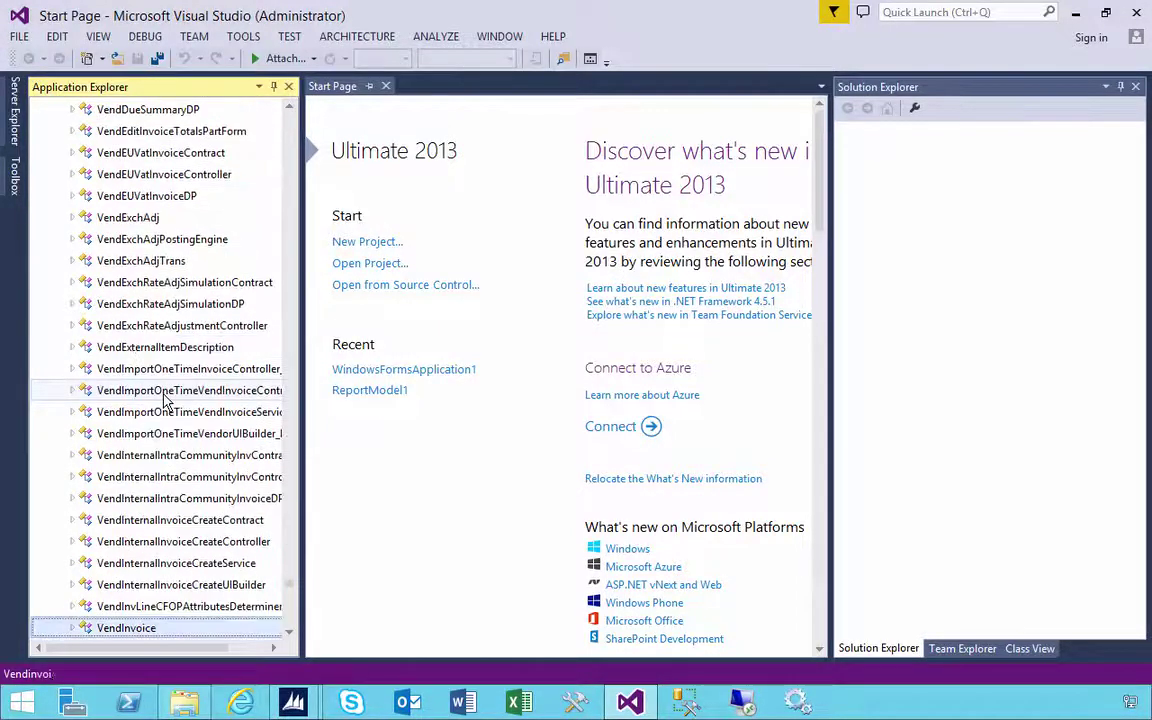
pyautogui.write('cework')
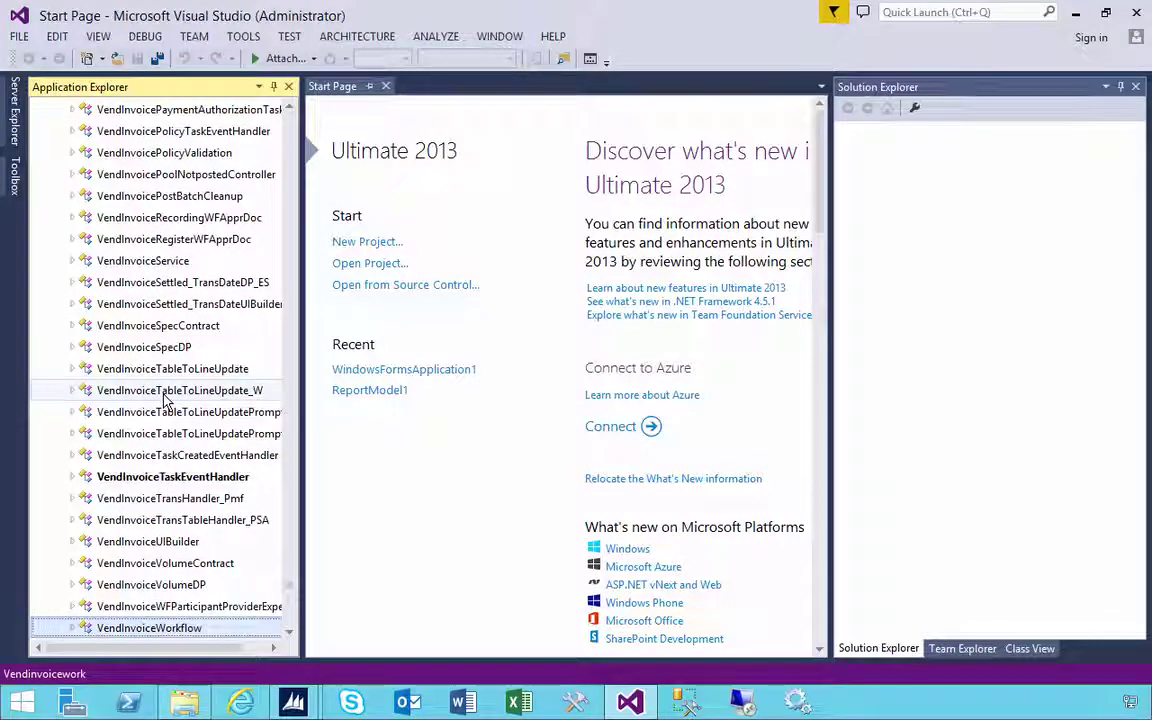
pyautogui.scroll(-4, 165, 398)
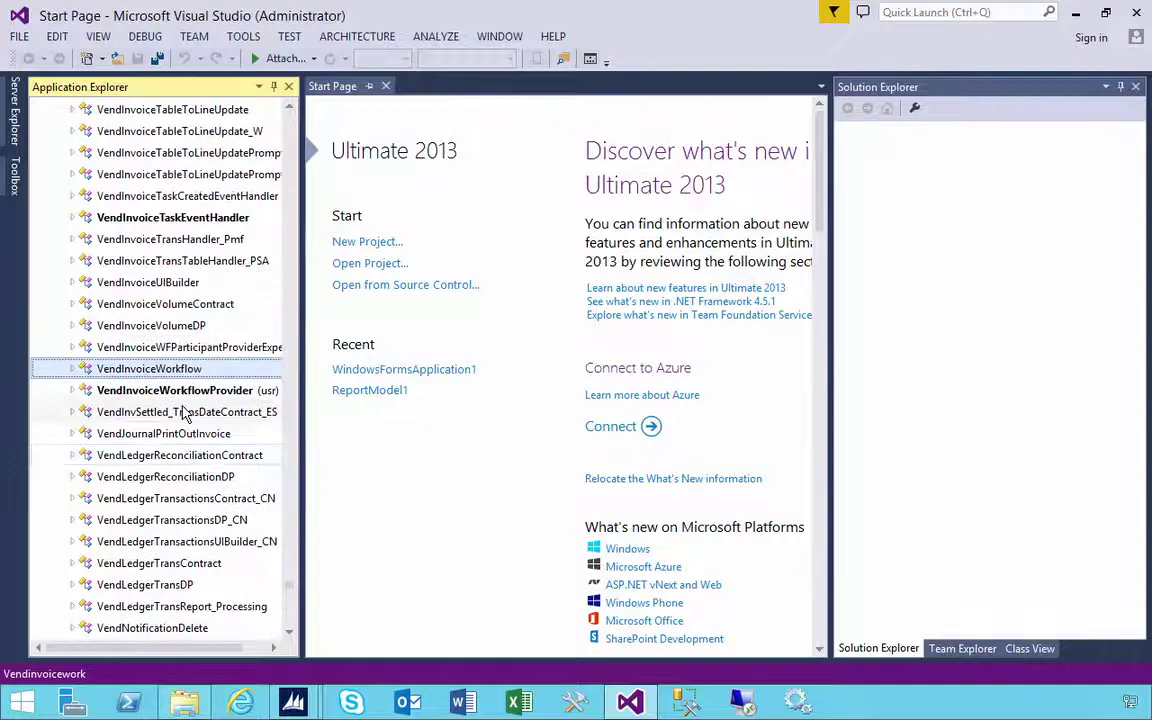
pyautogui.click(182, 394)
pyautogui.click(71, 390)
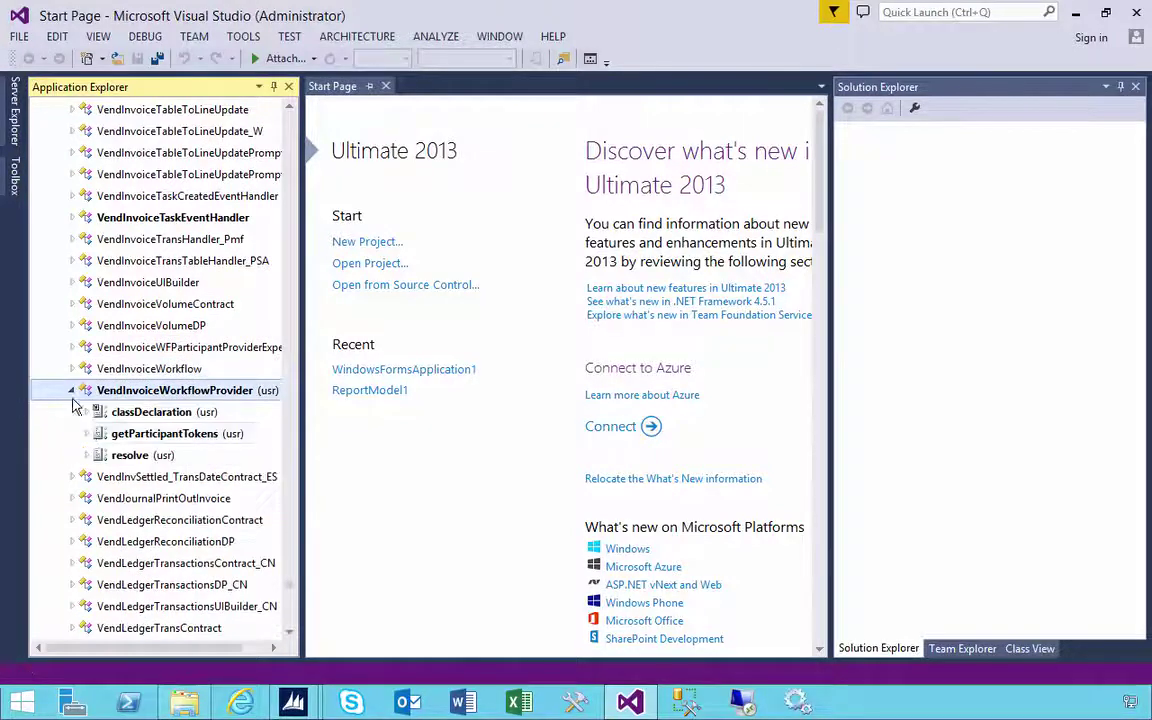
pyautogui.doubleClick(128, 456)
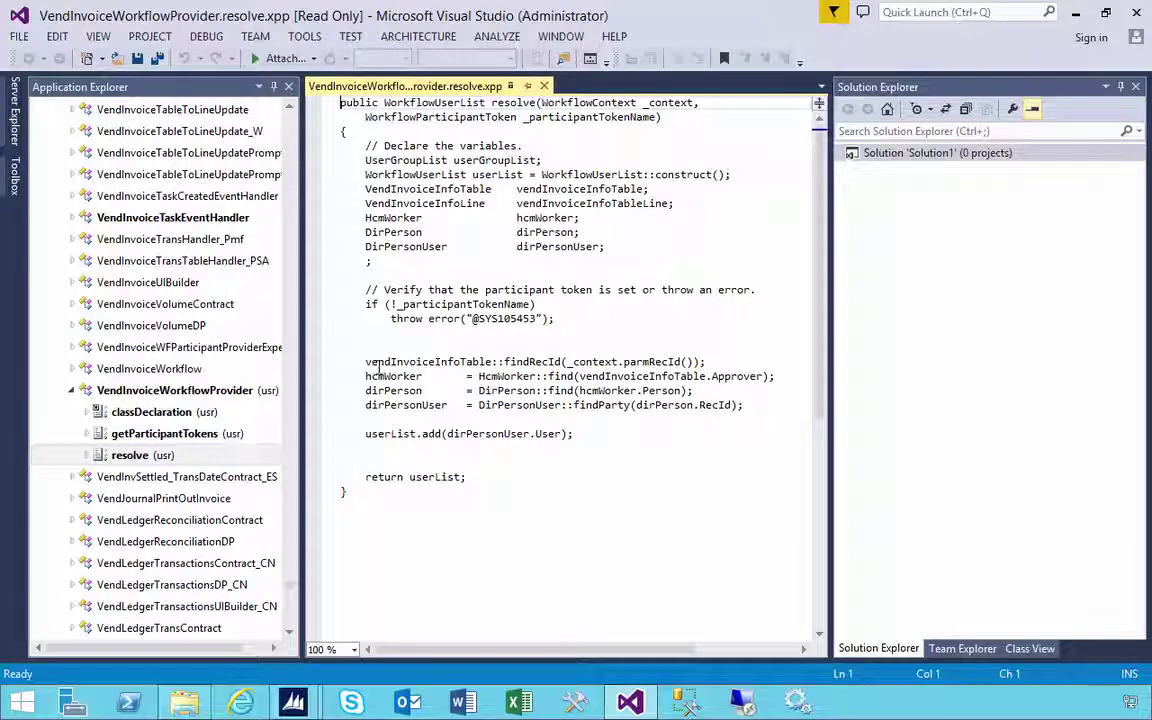
# Place the cursor on the 'if (!_participantTokenName)' line in resolve
pyautogui.click(363, 305)
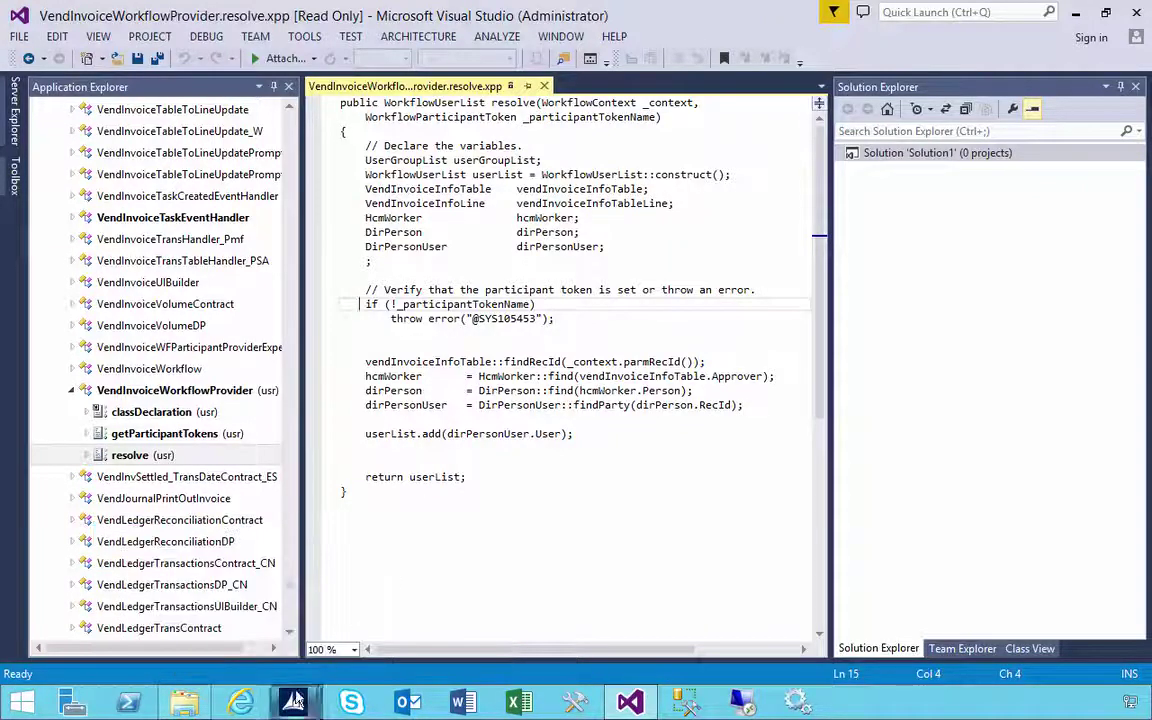
# Return to Dynamics AX, check the AOT root's Add-Ins menu, then open File Explorer's jump list
pyautogui.moveTo(293, 703)
pyautogui.click(390, 570)
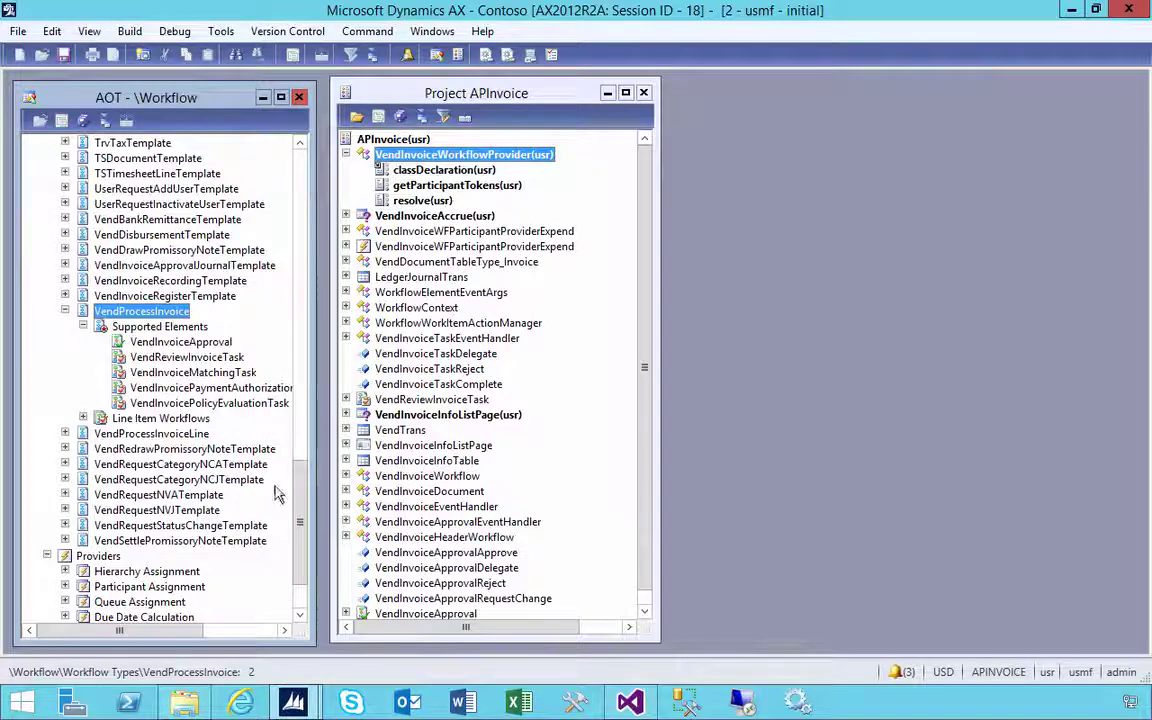
pyautogui.scroll(20, 271, 447)
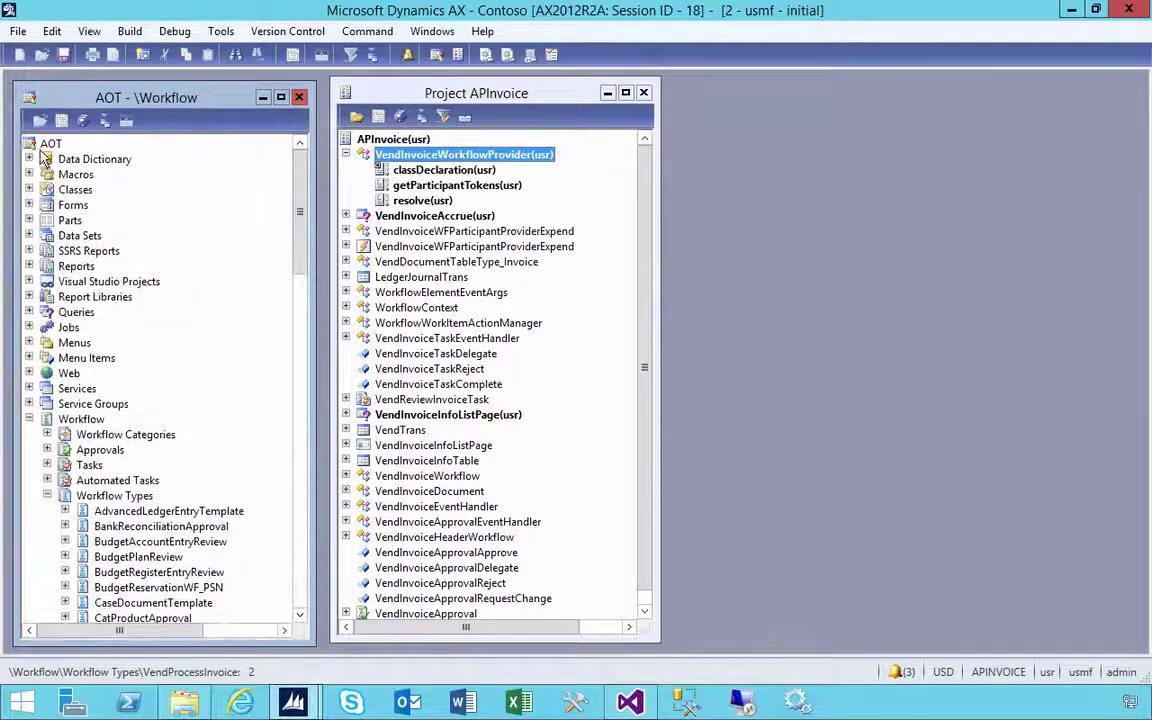
pyautogui.rightClick(48, 145)
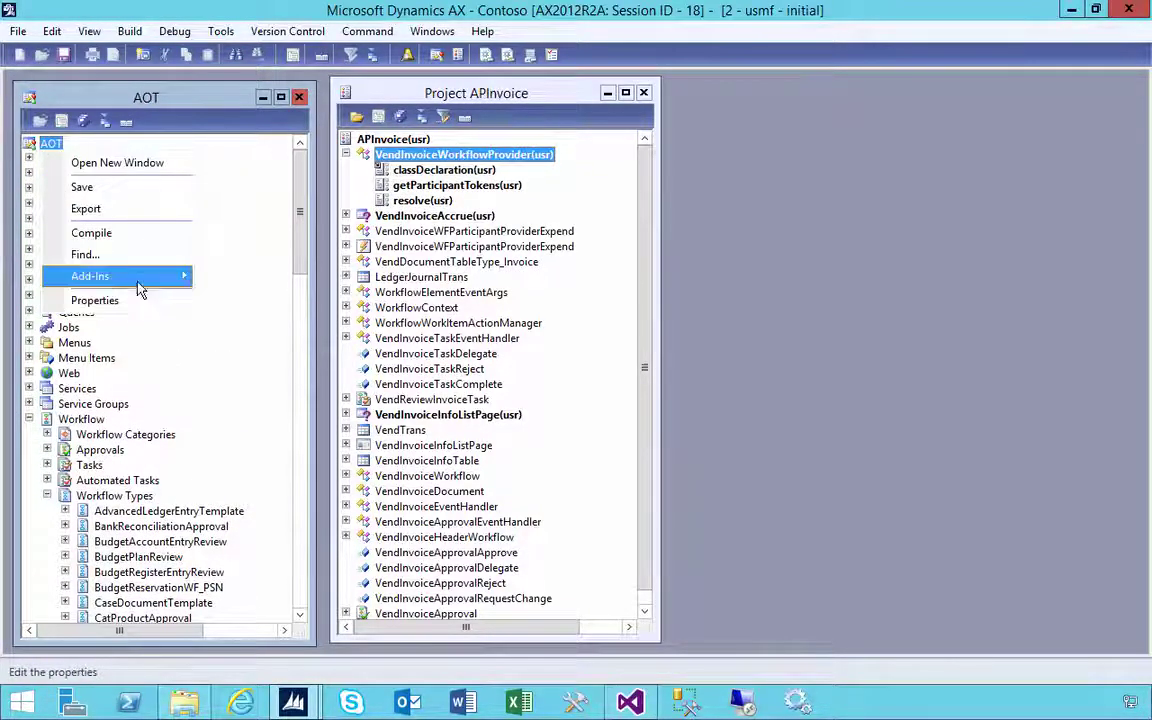
pyautogui.moveTo(150, 277)
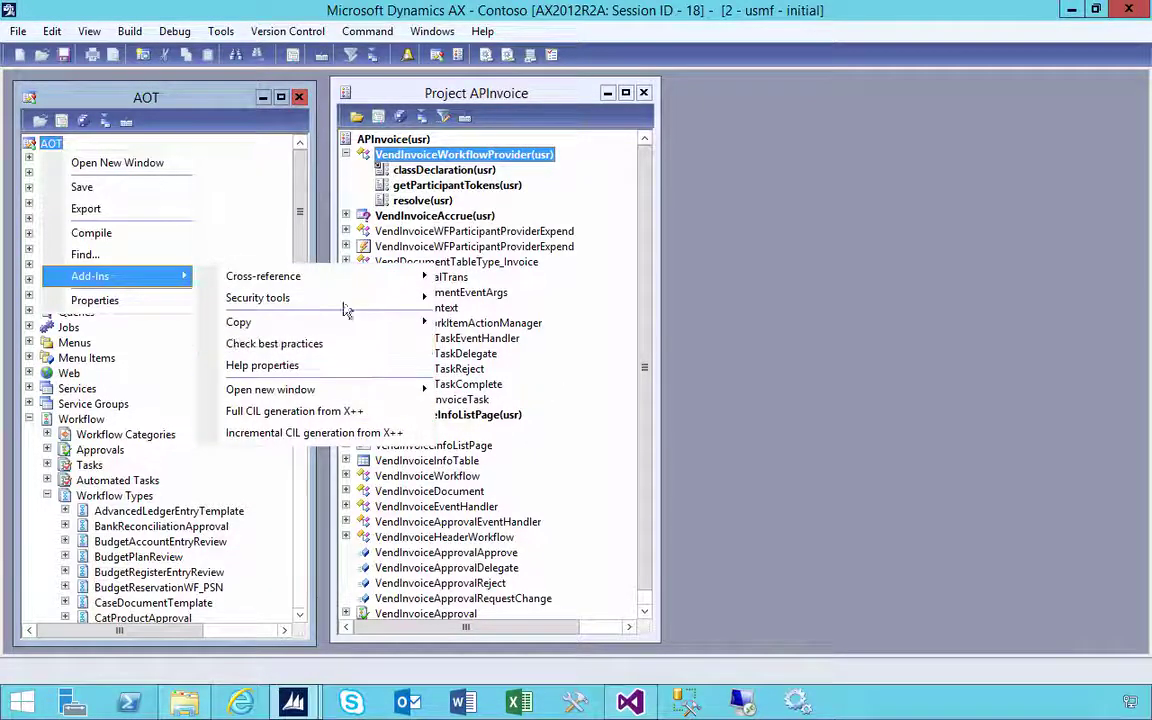
pyautogui.rightClick(188, 705)
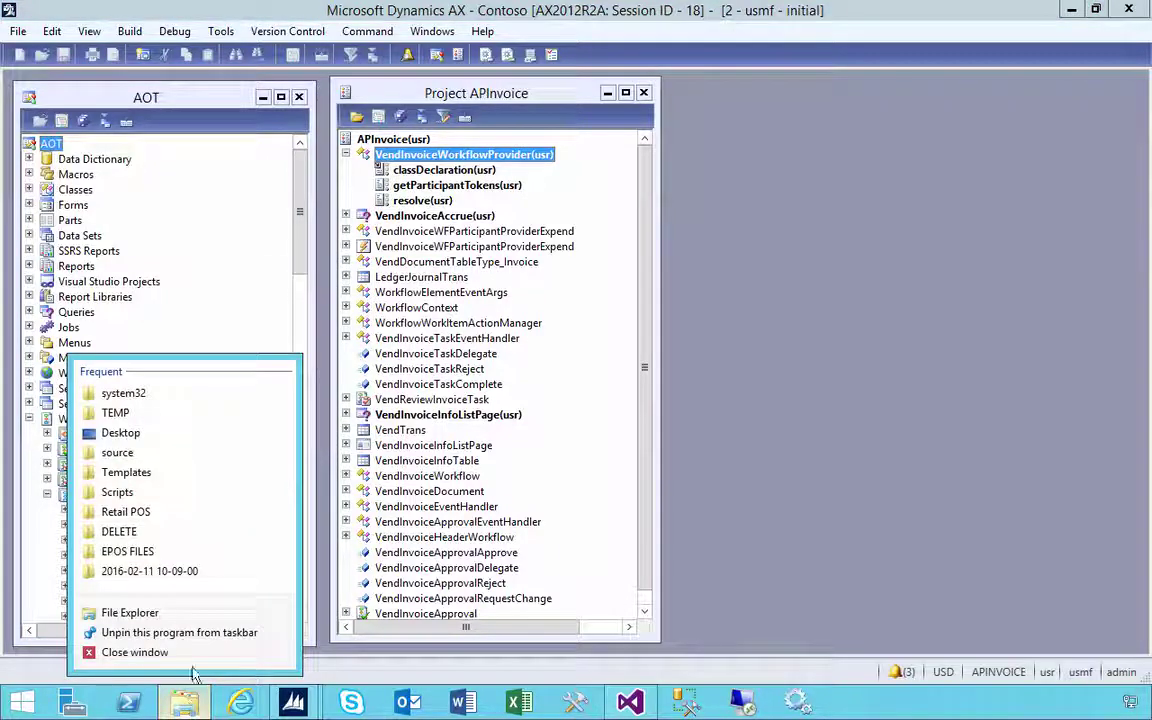
# Browse to C:\Program Files\Microsoft Dynamics AX\60\Server\MicrosoftDynamicsAX\bin in File Explorer
pyautogui.click(176, 613)
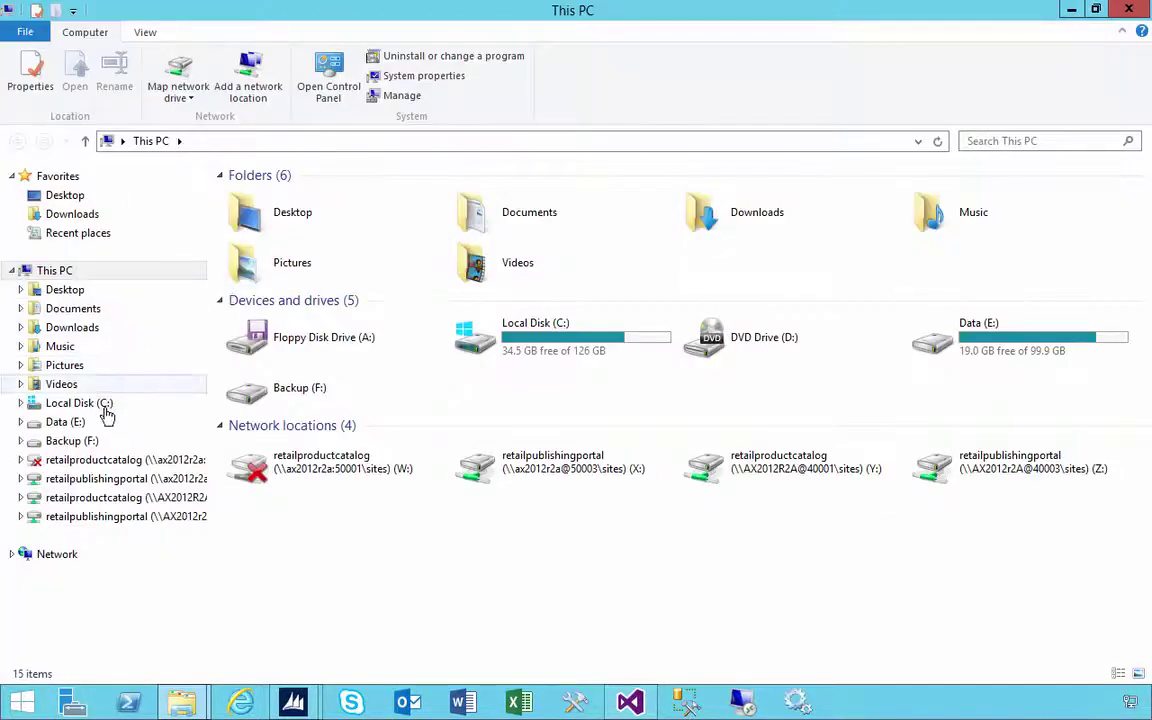
pyautogui.click(108, 405)
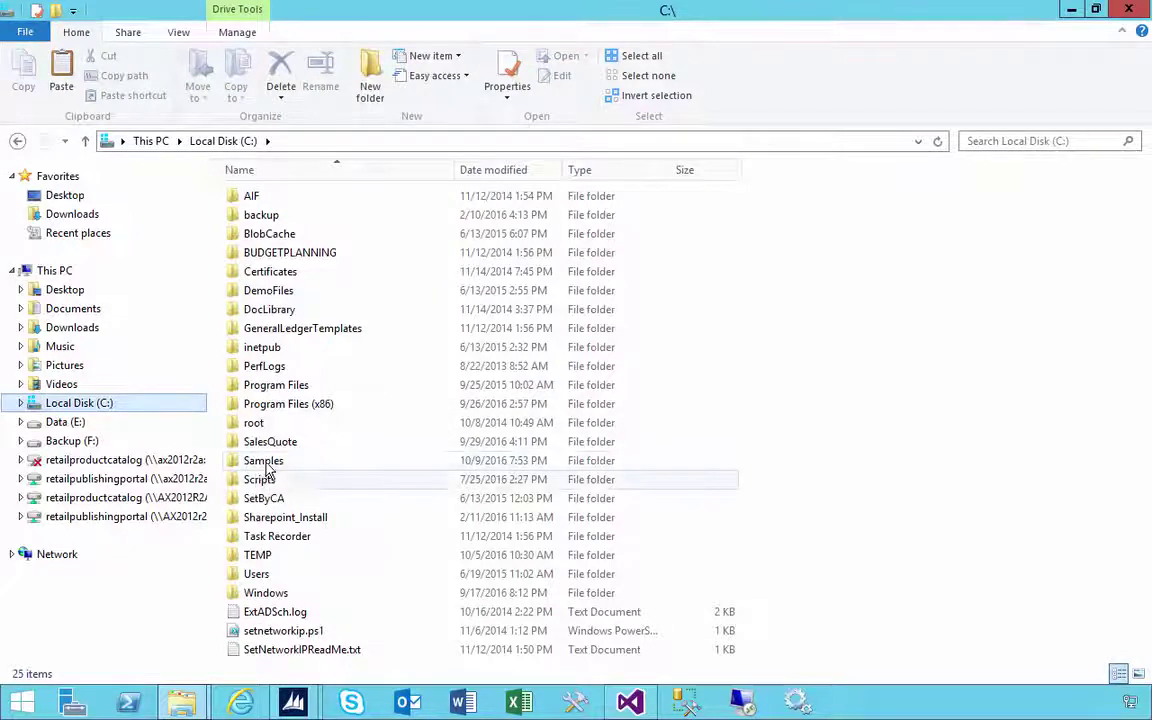
pyautogui.doubleClick(276, 389)
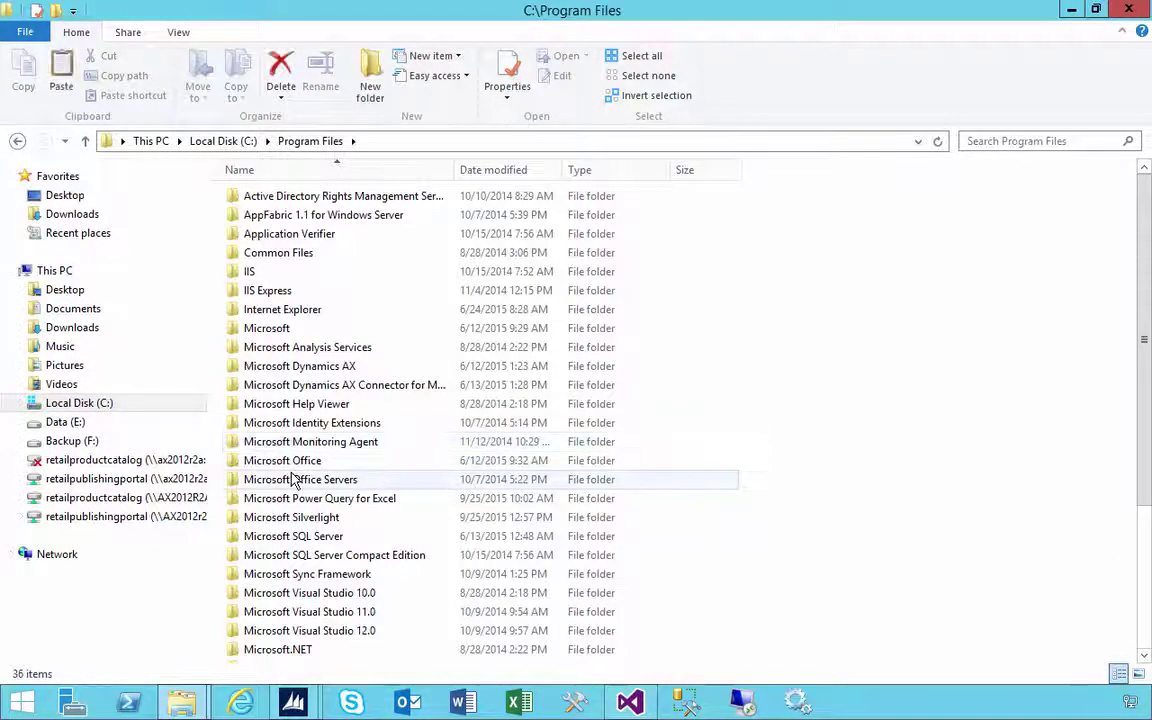
pyautogui.doubleClick(290, 366)
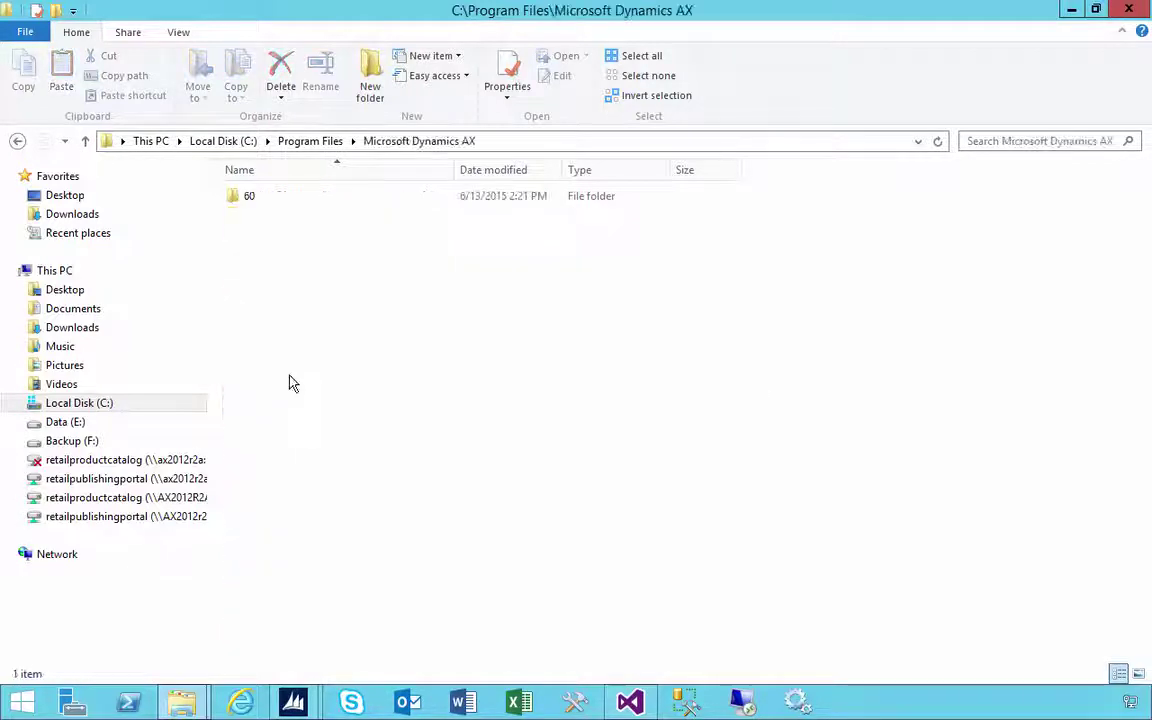
pyautogui.doubleClick(247, 198)
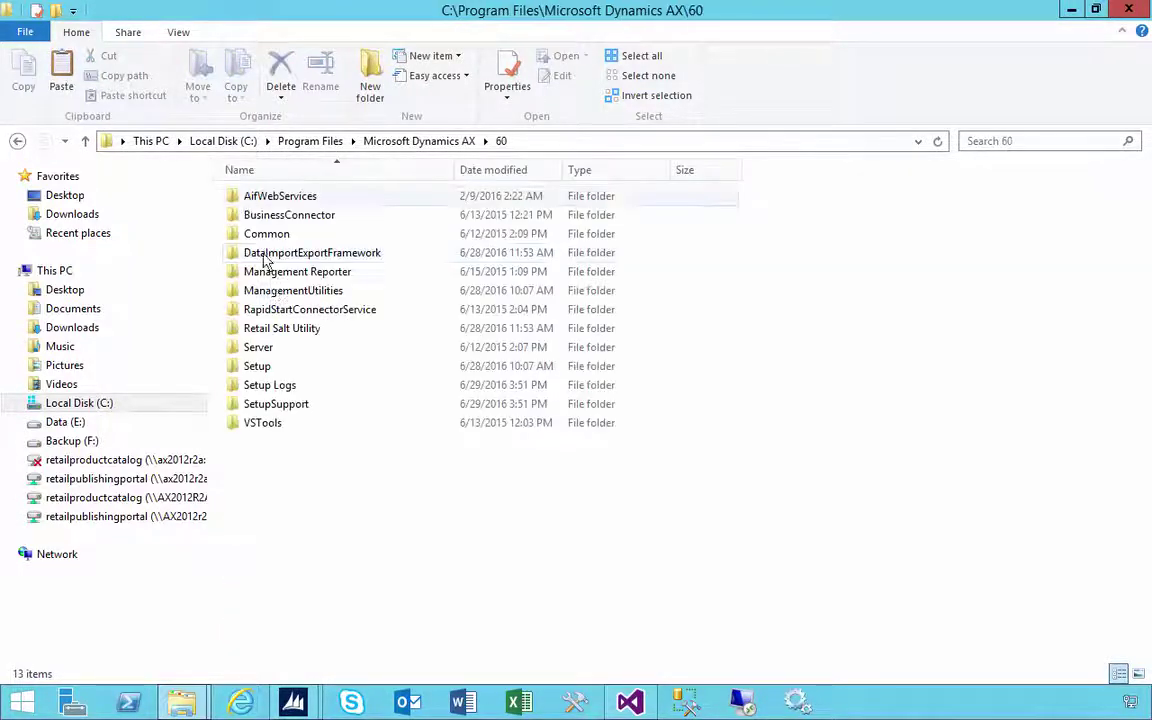
pyautogui.doubleClick(265, 350)
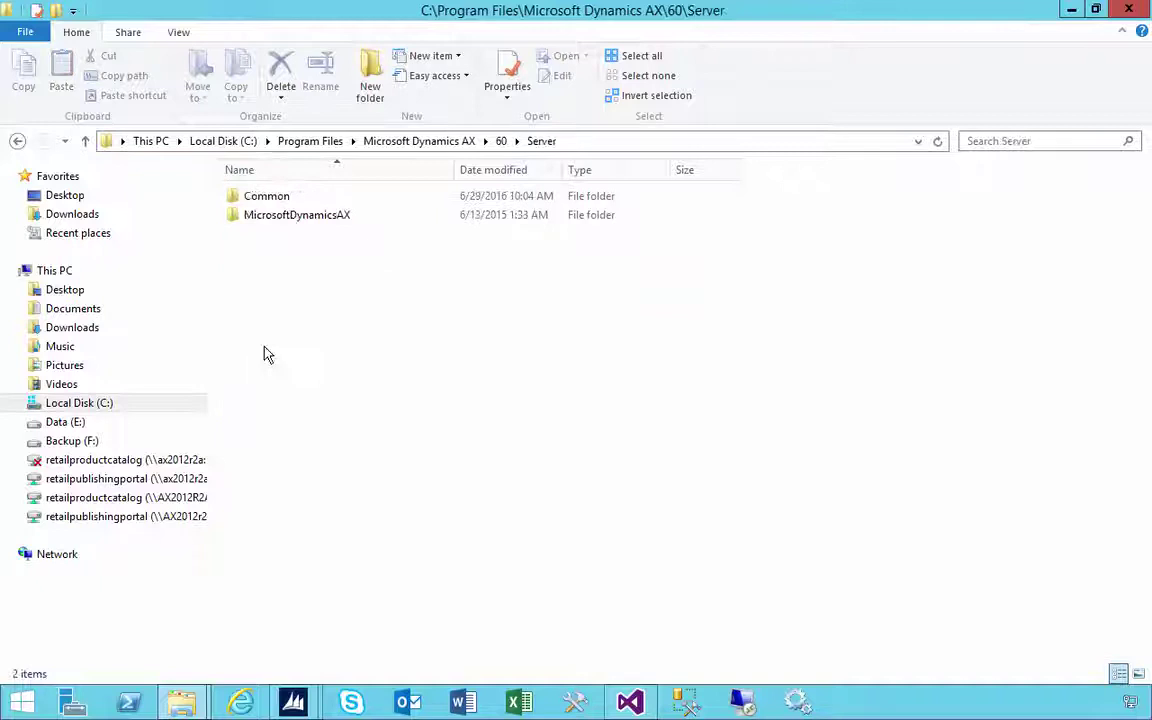
pyautogui.doubleClick(278, 216)
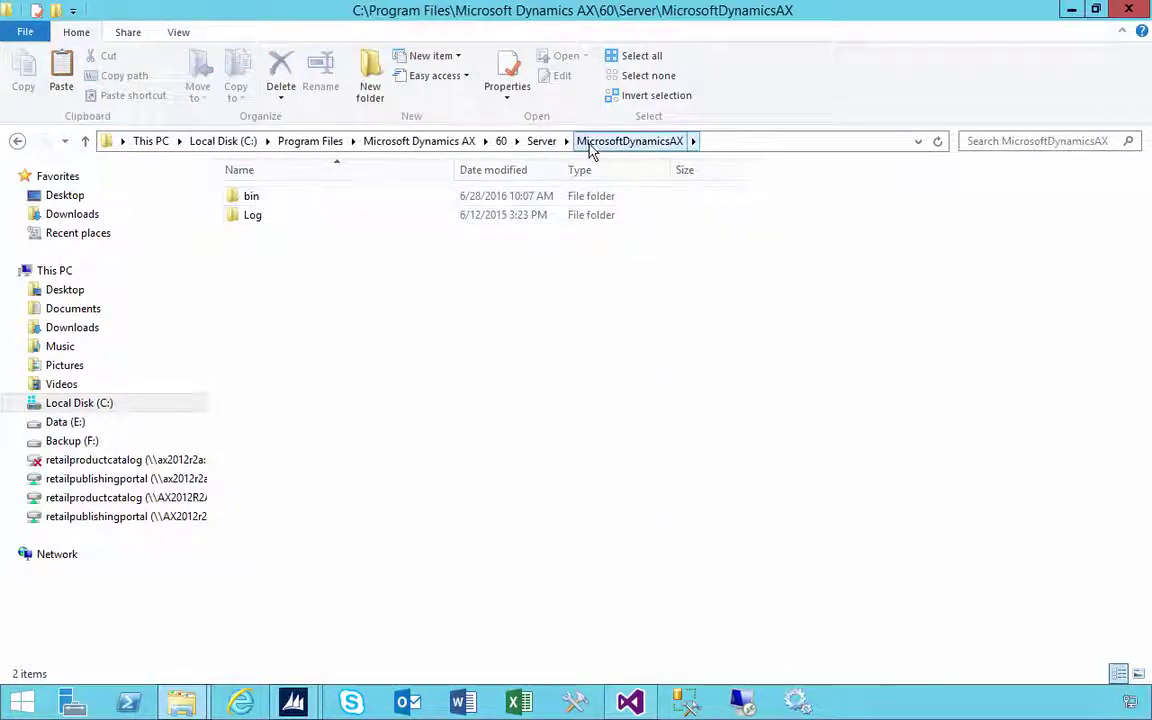
pyautogui.click(251, 198)
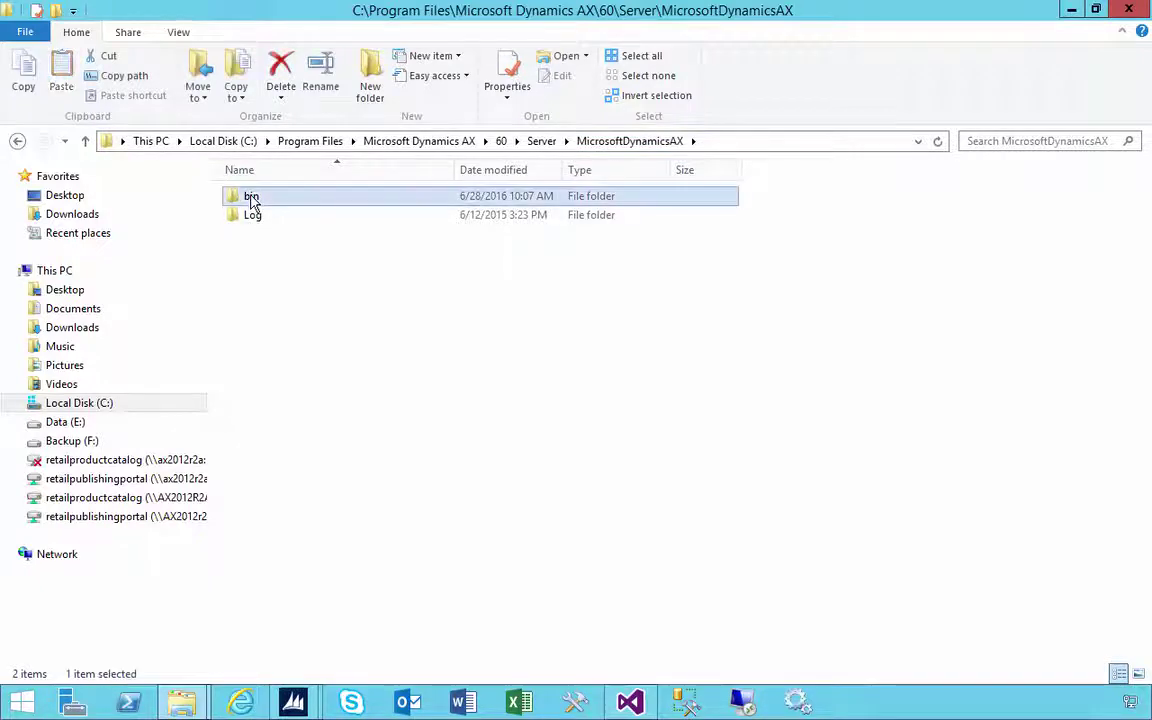
pyautogui.doubleClick(251, 198)
# Look through XppIL's debug files, select Dynamics.Ax.Application.dll28.pdb, then return to Visual Studio
pyautogui.scroll(-5, 370, 514)
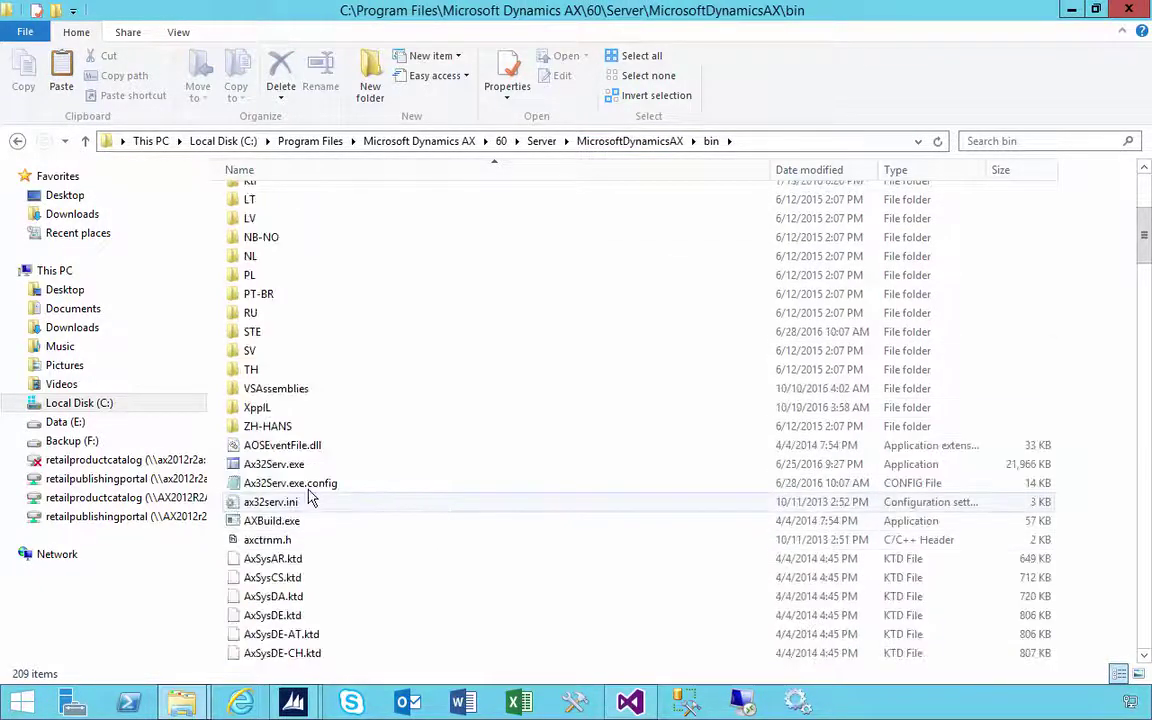
pyautogui.doubleClick(252, 408)
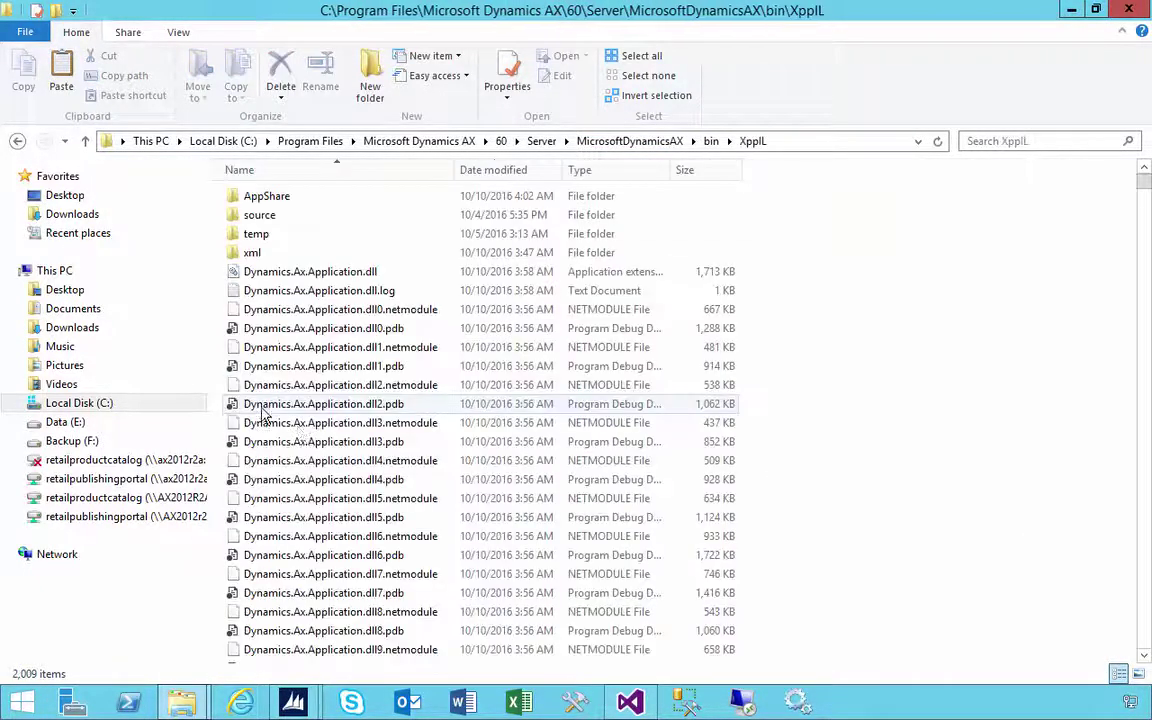
pyautogui.scroll(-9, 375, 556)
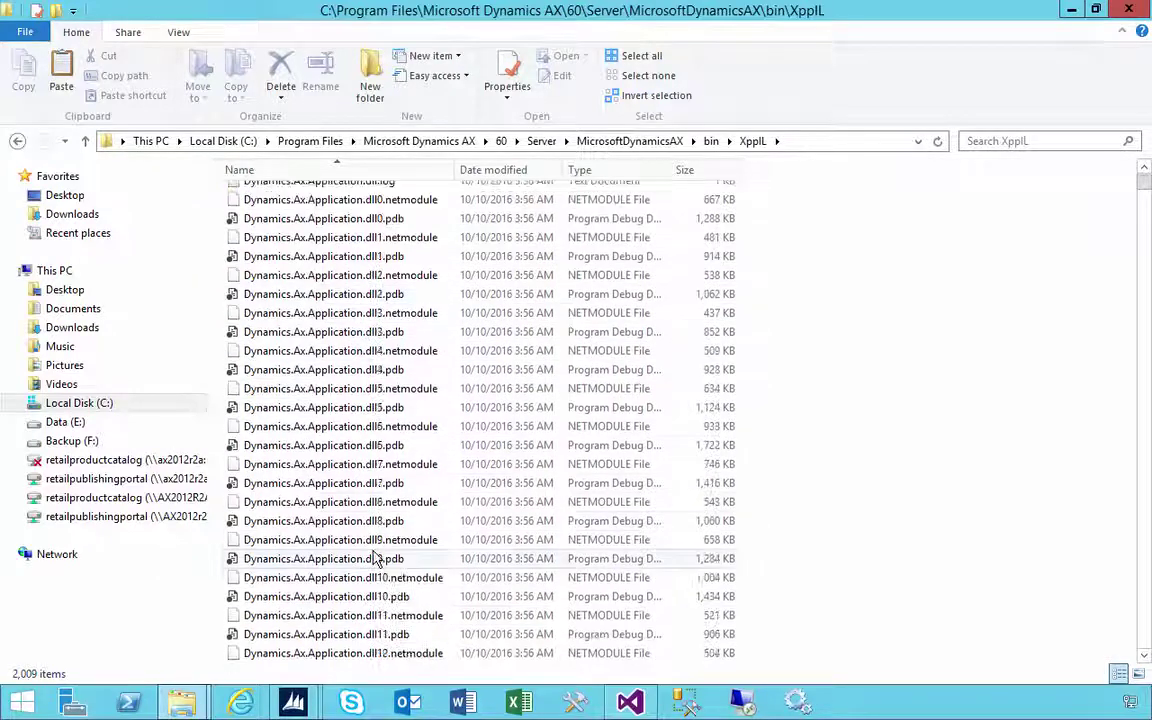
pyautogui.scroll(-1, 375, 558)
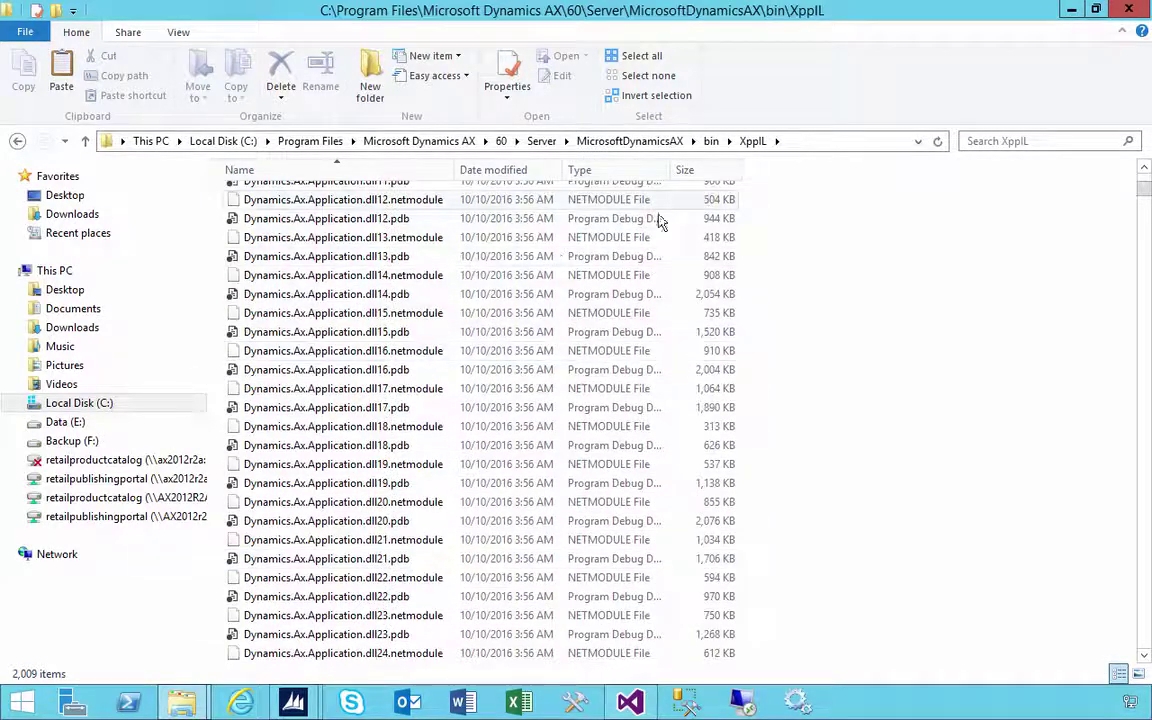
pyautogui.scroll(-9, 290, 432)
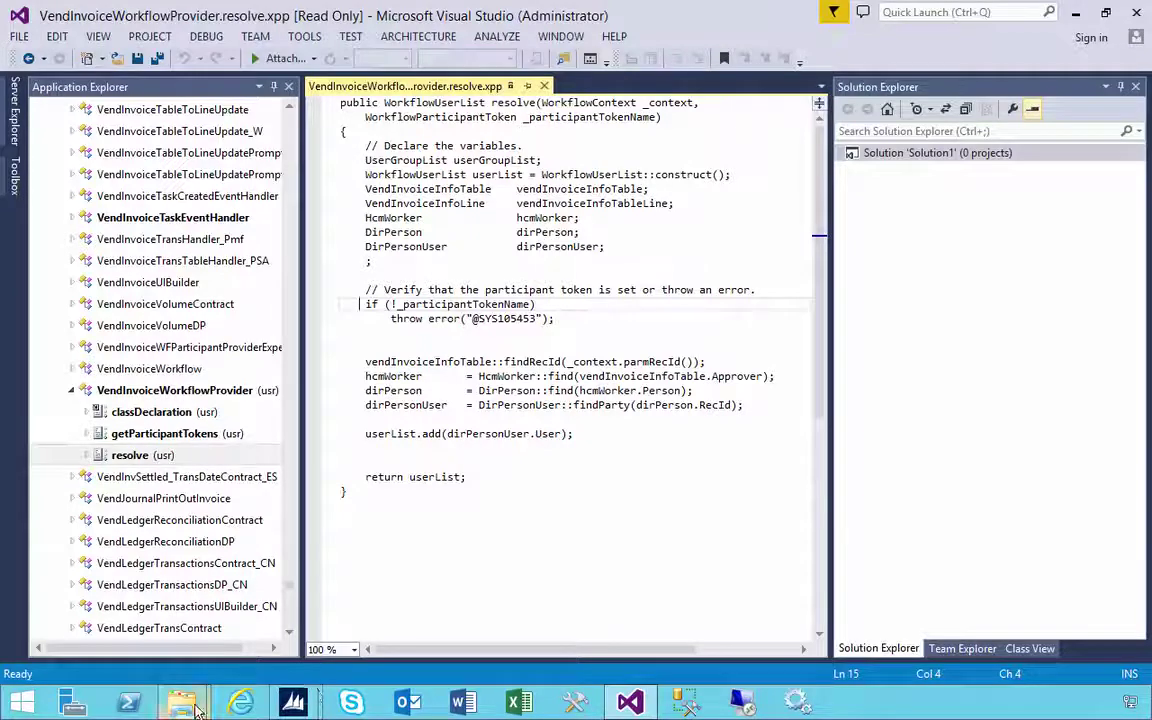
pyautogui.moveTo(181, 702)
pyautogui.click(355, 630)
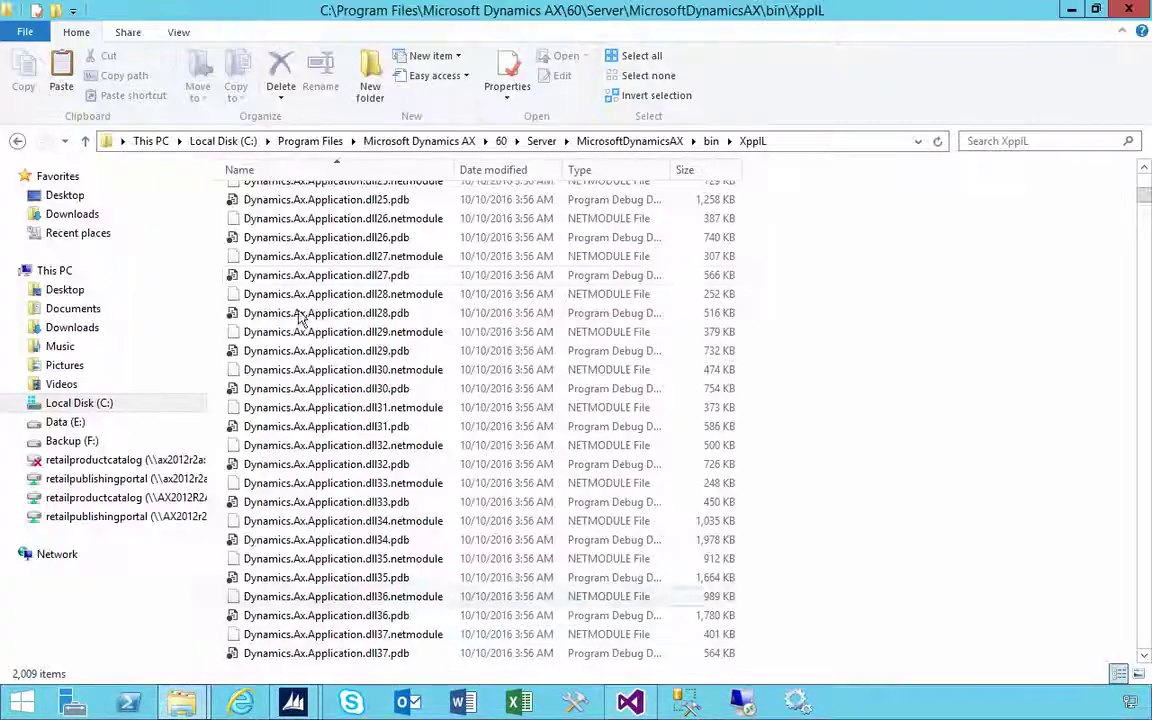
pyautogui.click(370, 314)
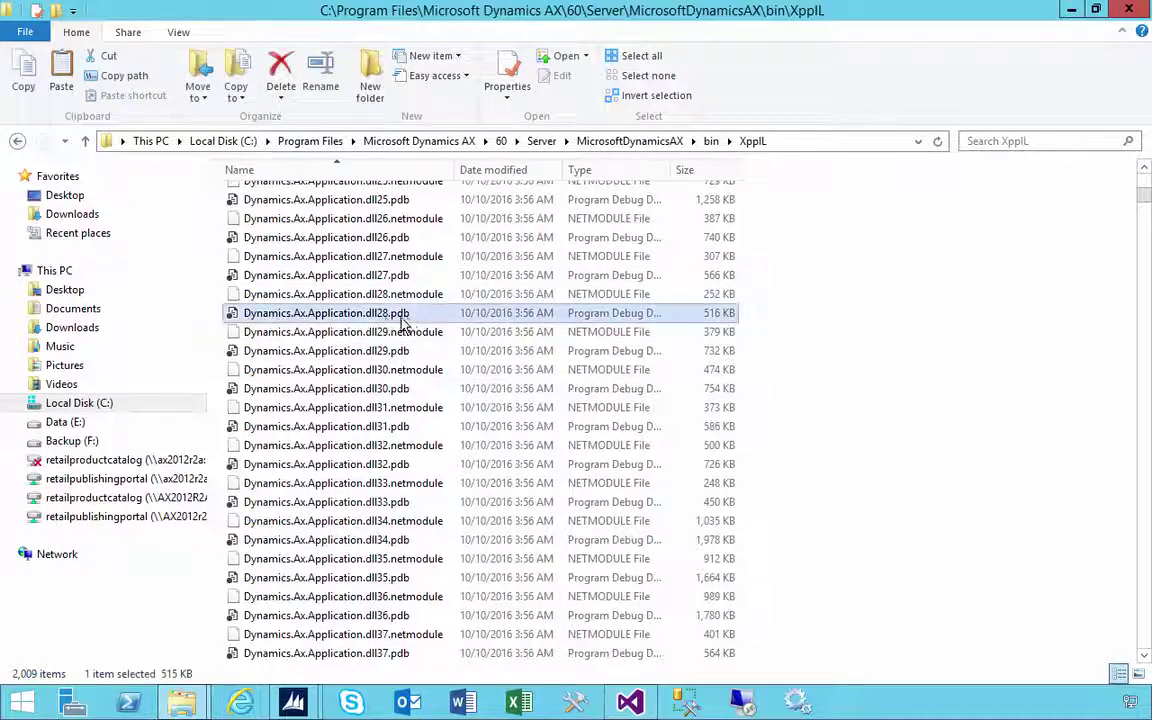
pyautogui.click(630, 702)
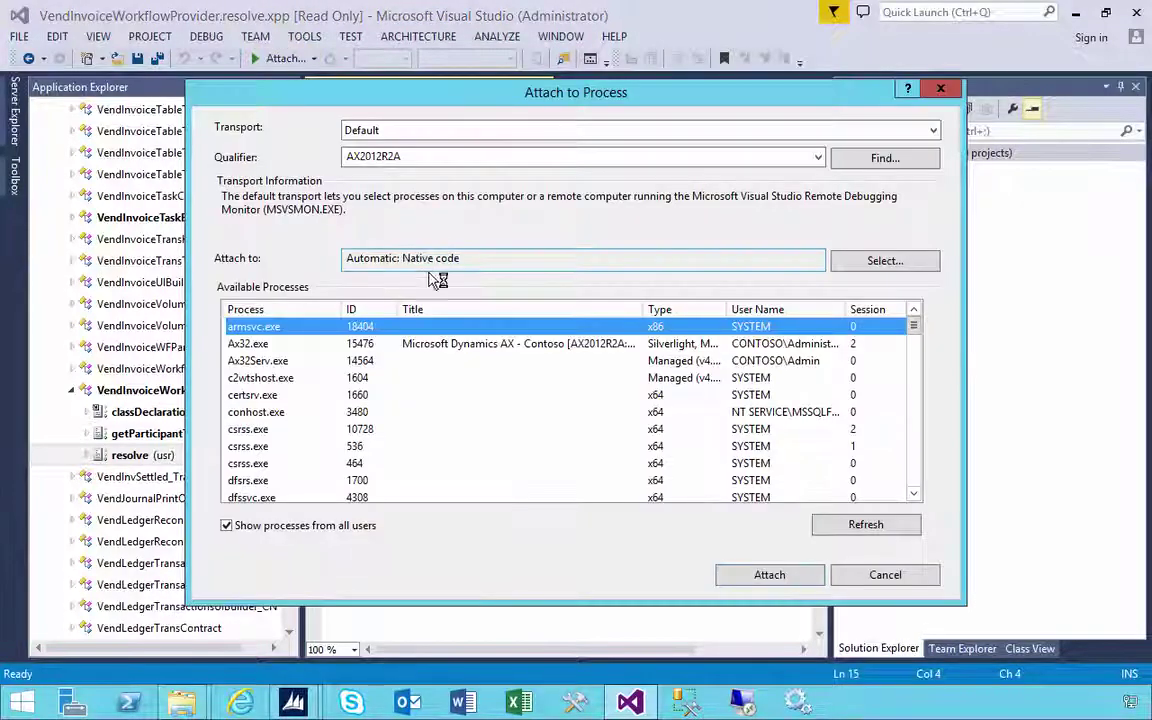
# Attach the debugger to Ax32Serv.exe, accepting the security warning
pyautogui.click(255, 360)
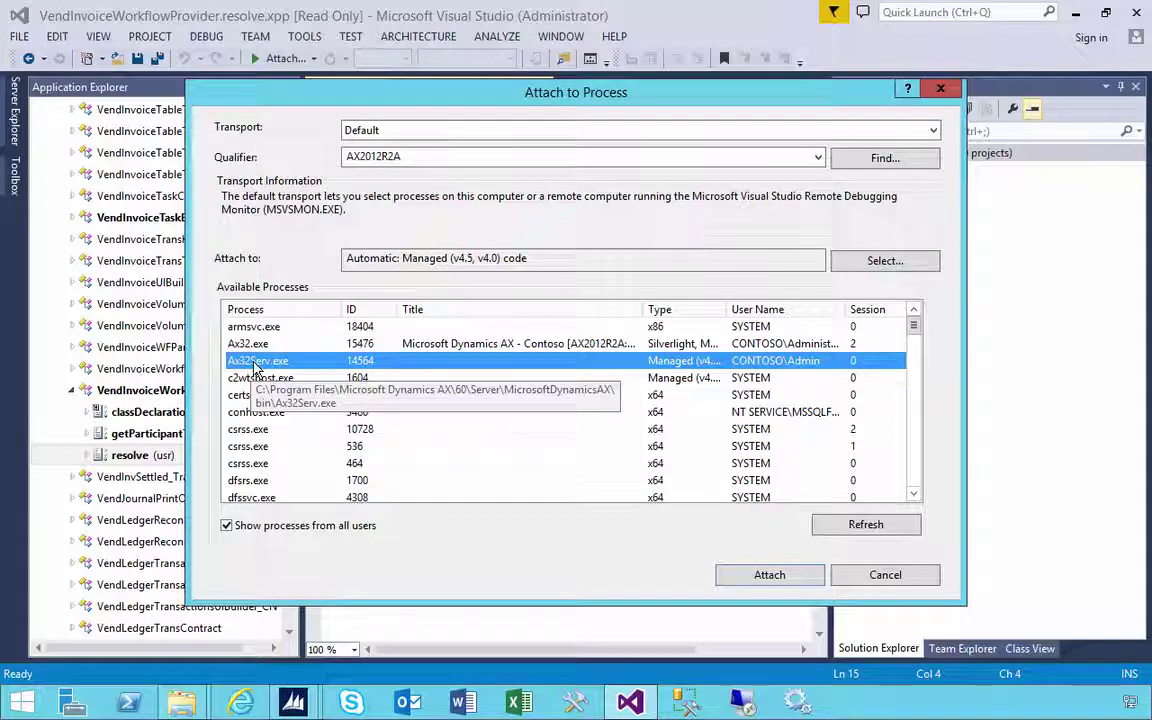
pyautogui.click(767, 575)
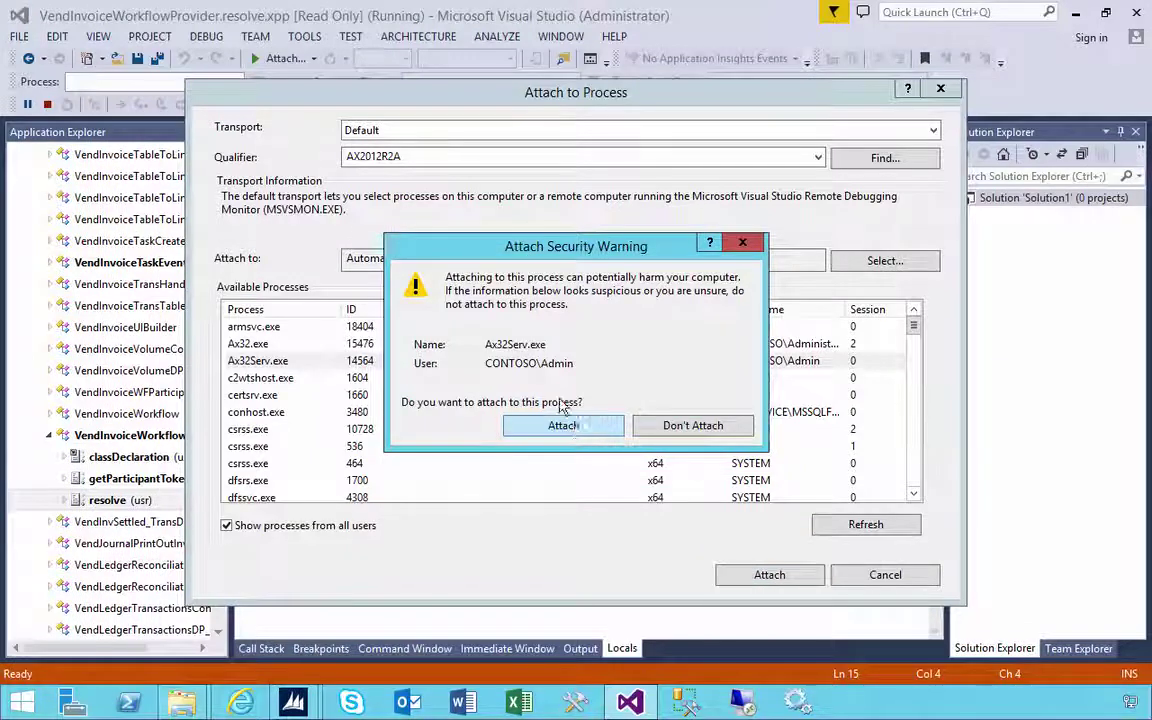
pyautogui.click(559, 428)
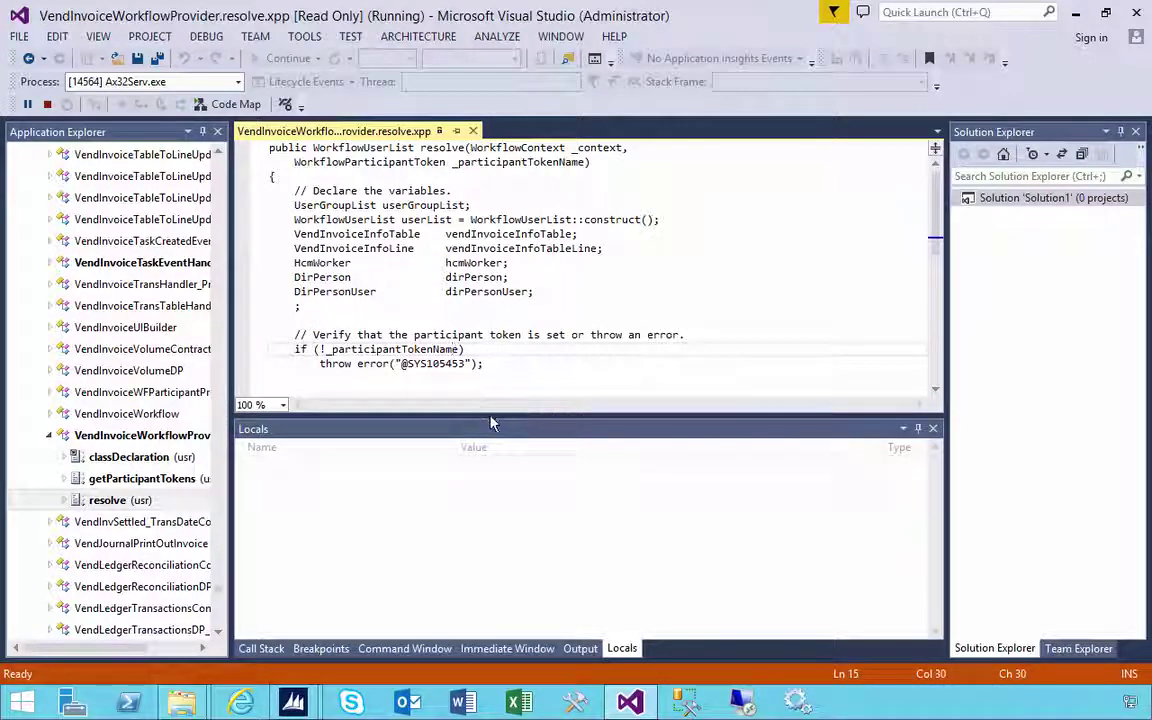
# Set a breakpoint on the participant-token check line in VendInvoiceWorkflowProvider.resolve with Toggle Breakpoint
pyautogui.moveTo(490, 422); pyautogui.dragTo(494, 459)
pyautogui.scroll(-1, 456, 394)
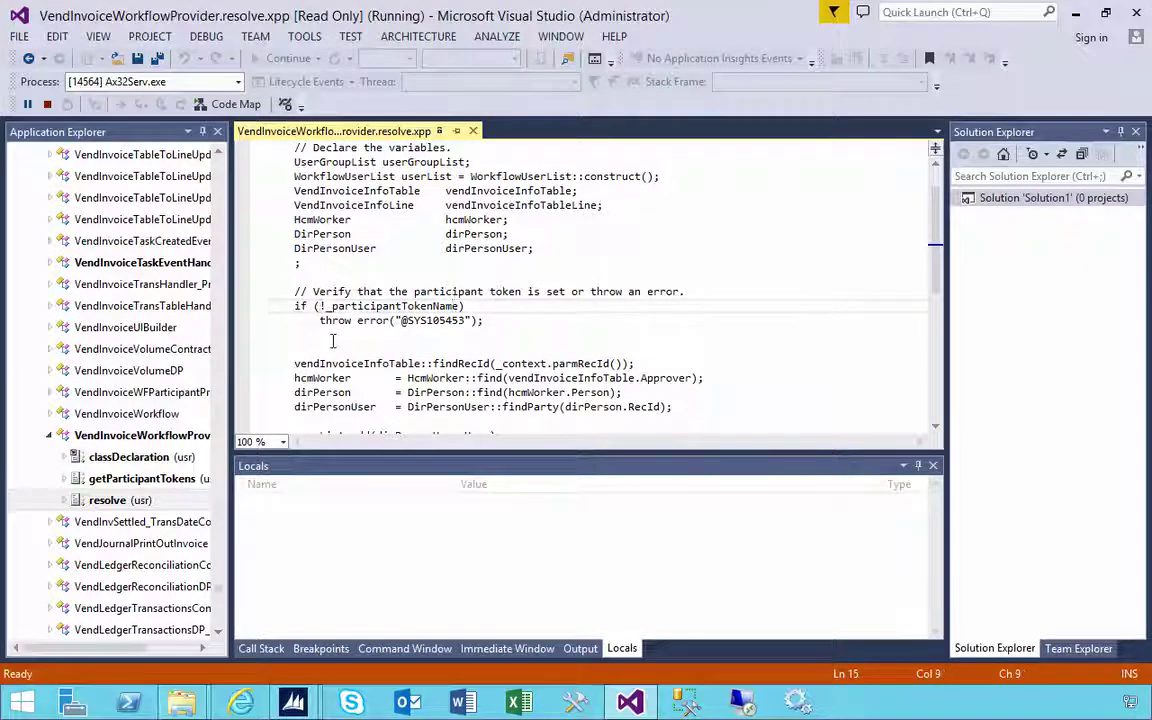
pyautogui.press('Left')
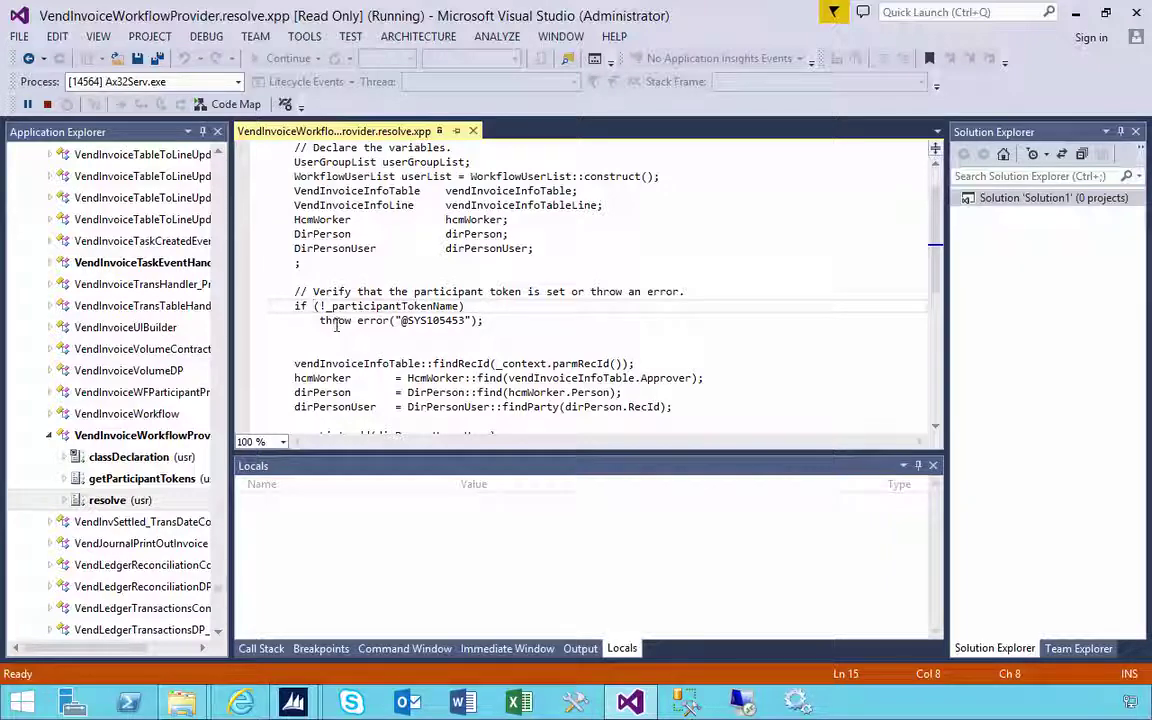
pyautogui.press('Left')
pyautogui.press('Left')
pyautogui.press('Right')
pyautogui.press('Right')
pyautogui.press('Right')
pyautogui.press('Right')
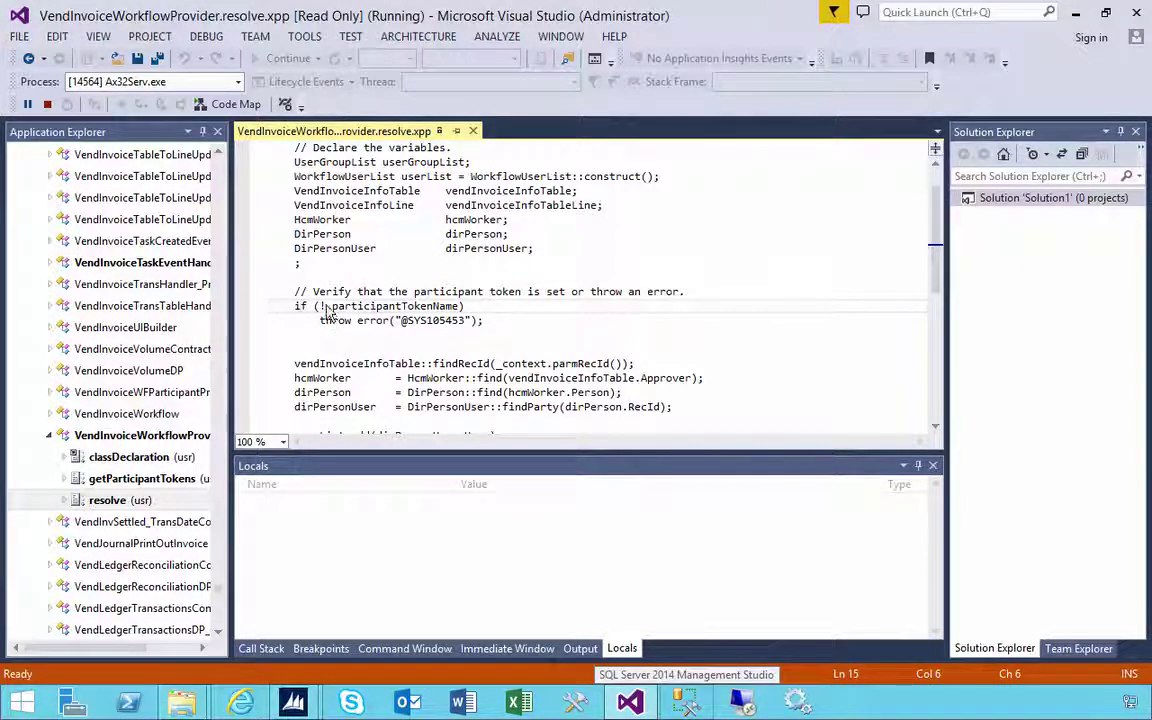
pyautogui.click(206, 38)
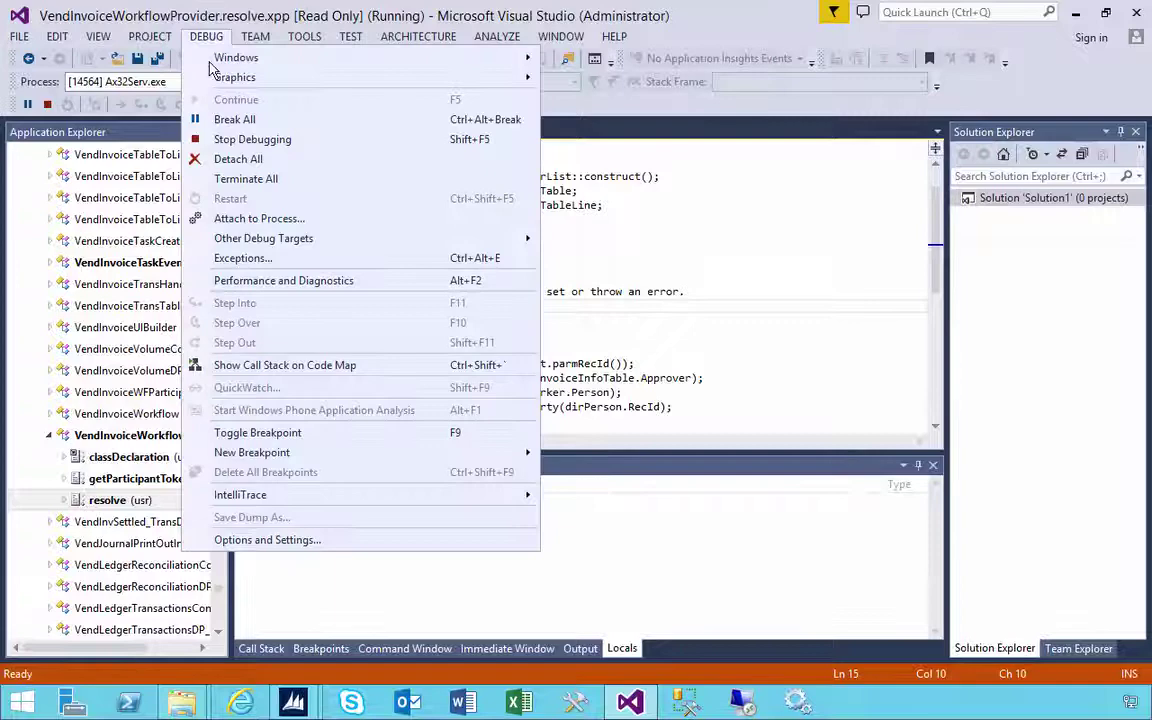
pyautogui.click(297, 436)
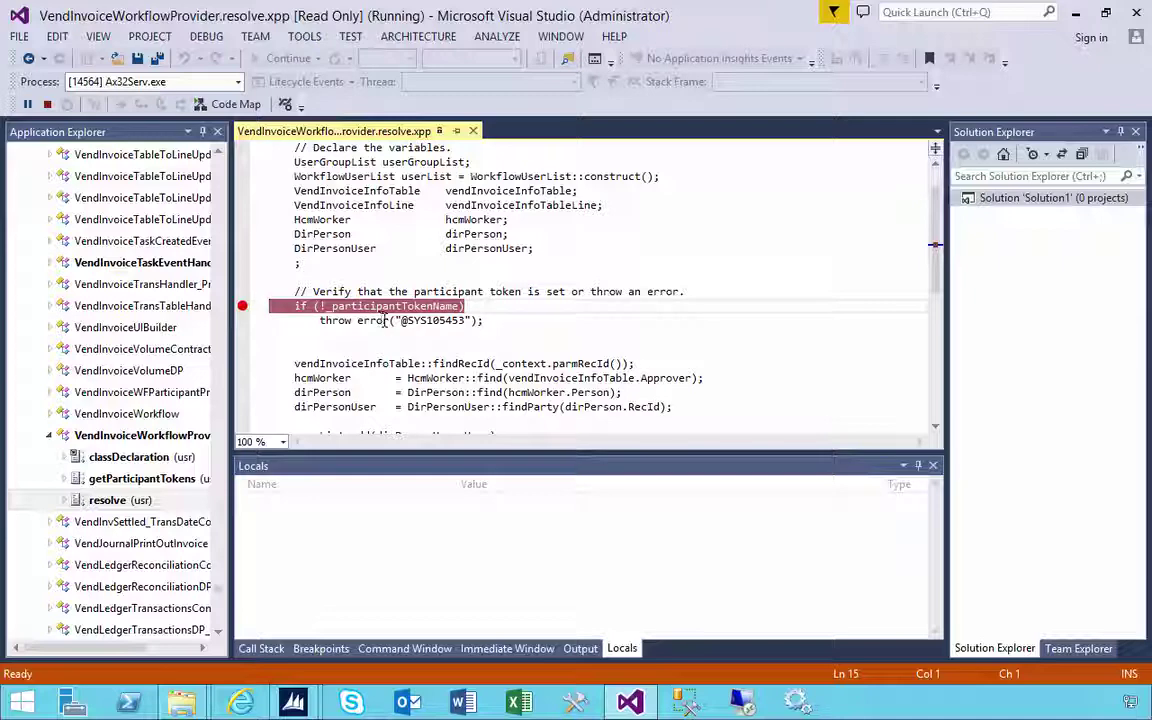
# In the AX client, open Accounts payable > Pending vendor invoices and select invoice NJI89 (845.00)
pyautogui.moveTo(296, 708)
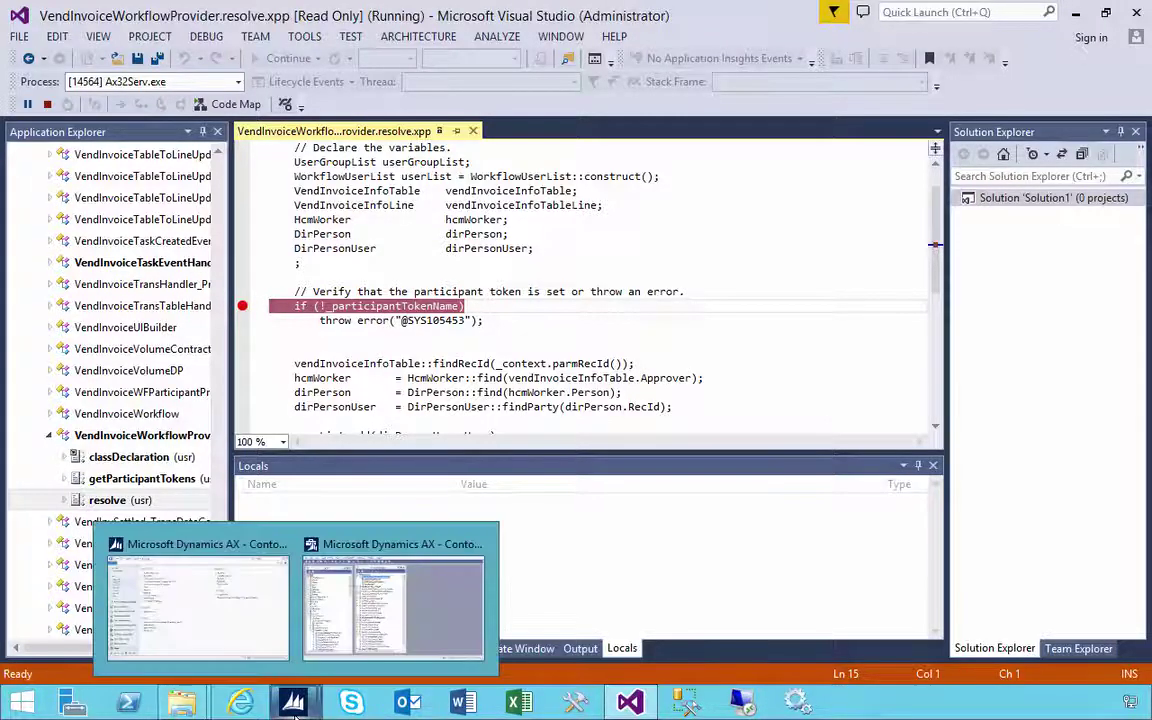
pyautogui.click(255, 622)
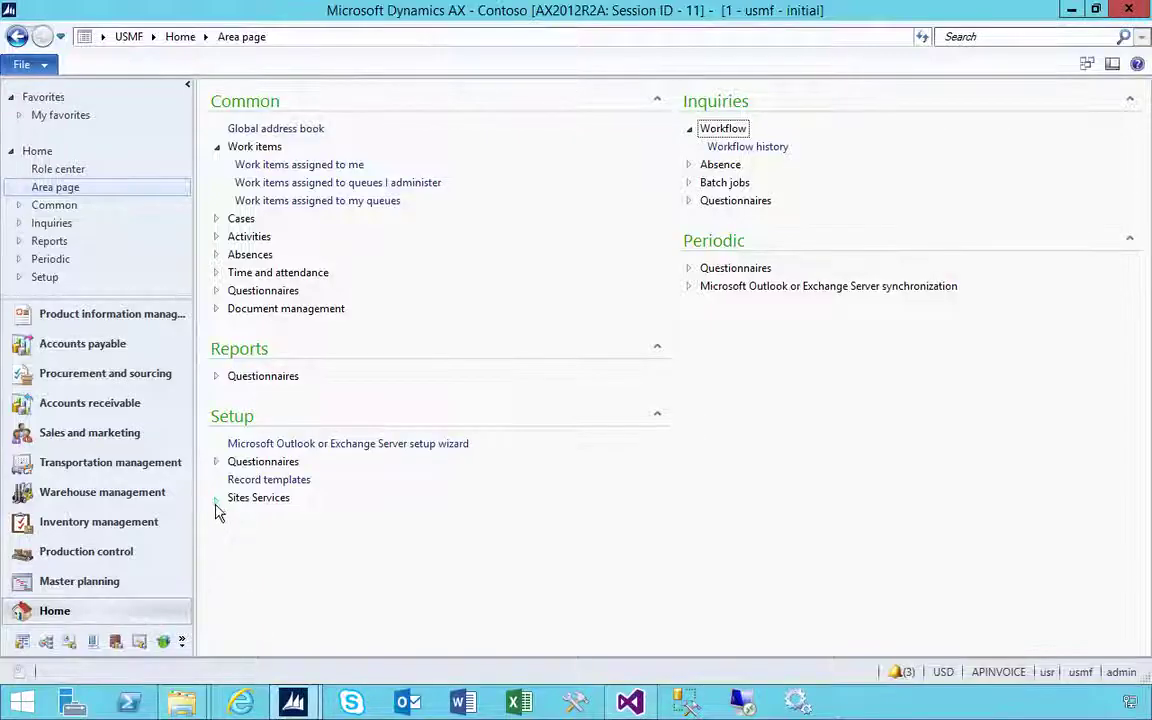
pyautogui.click(116, 345)
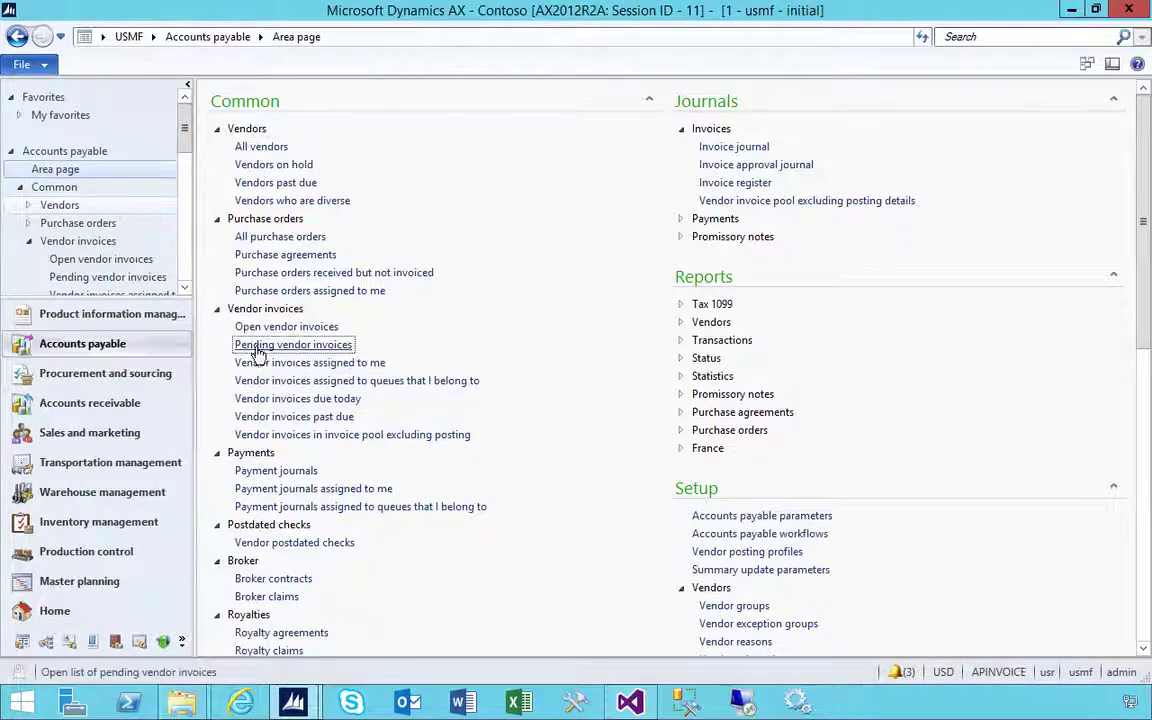
pyautogui.click(300, 345)
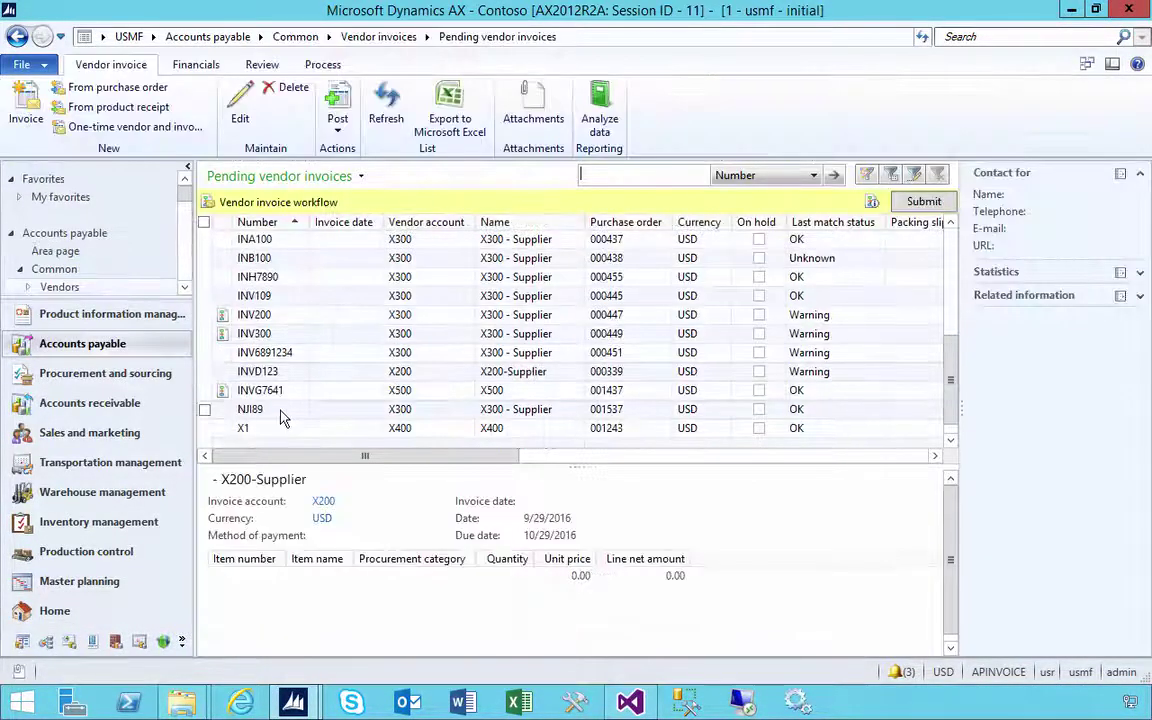
pyautogui.click(278, 411)
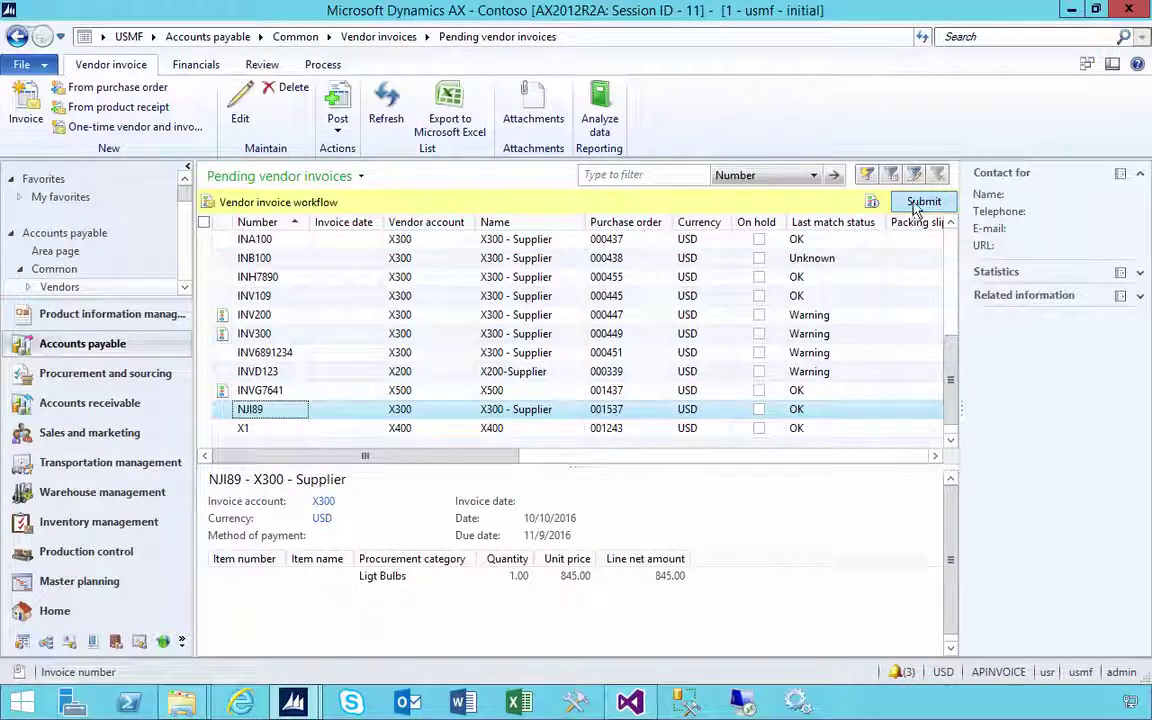
# Check the waiting Workflow message processing job in System administration's Batch jobs list, then close it
pyautogui.click(182, 641)
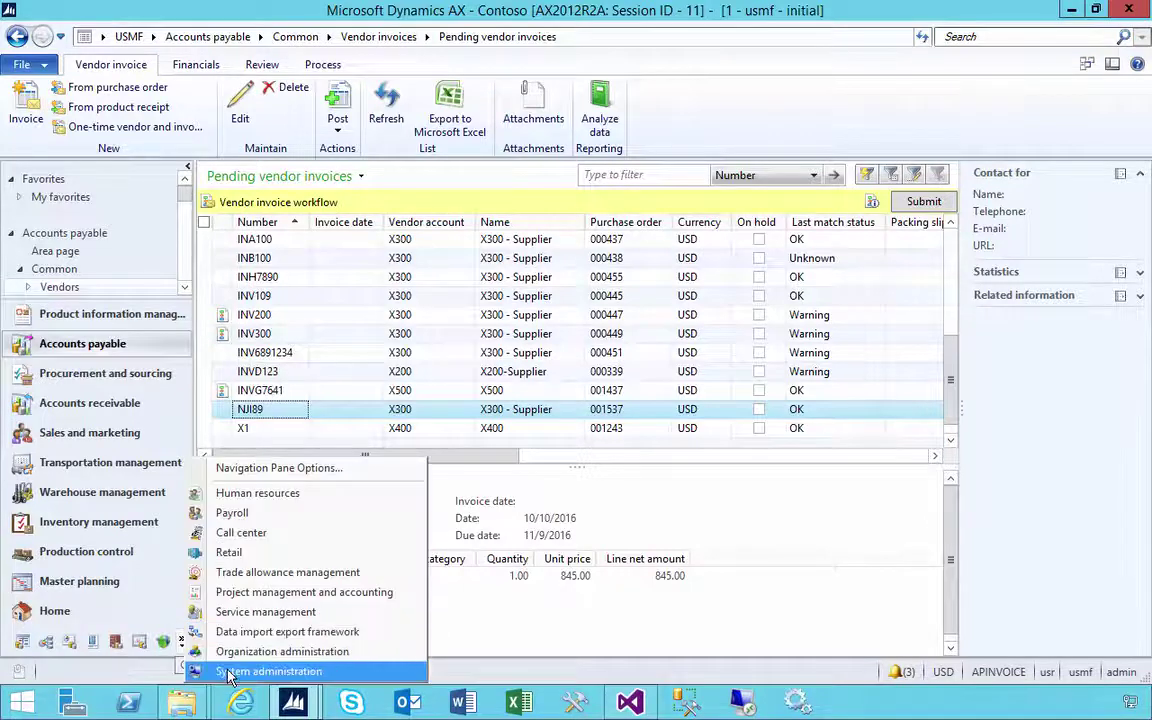
pyautogui.click(229, 672)
pyautogui.click(681, 128)
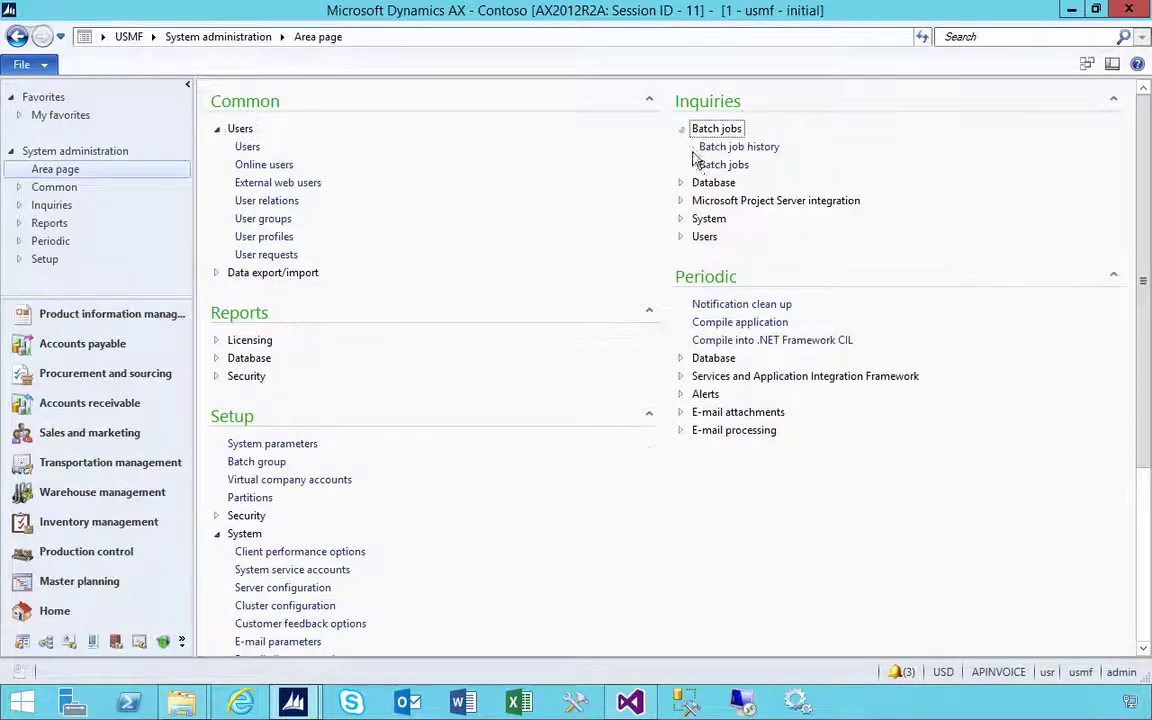
pyautogui.click(722, 164)
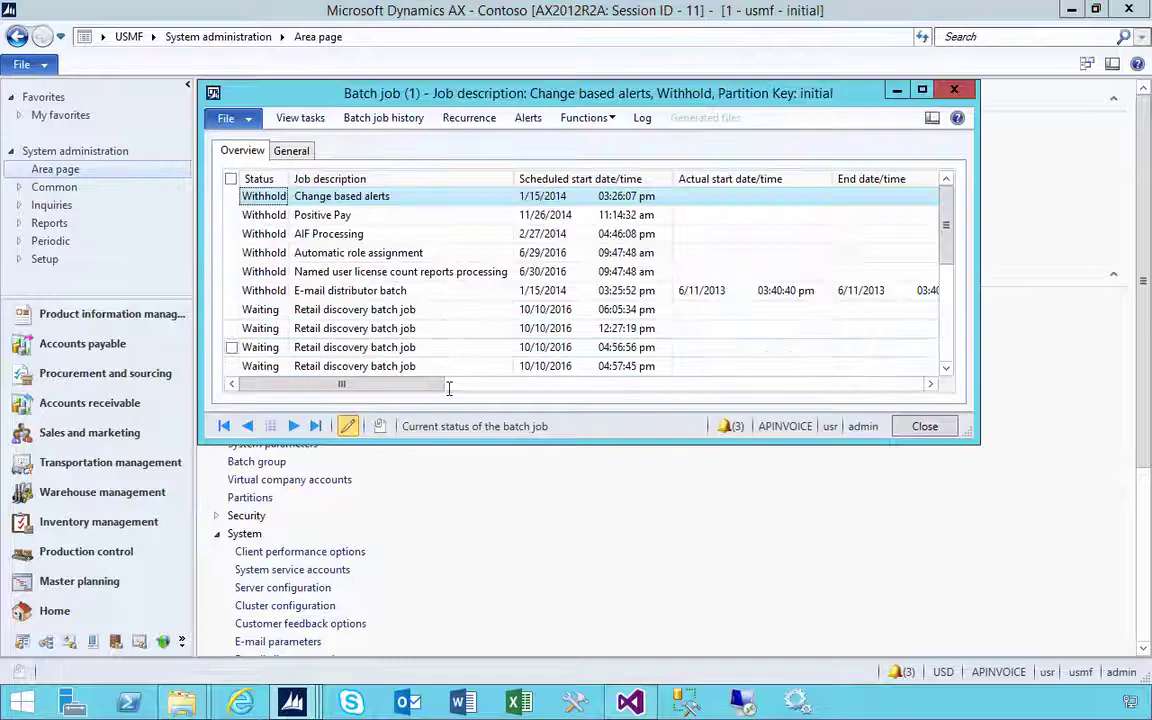
pyautogui.moveTo(511, 444); pyautogui.dragTo(550, 641)
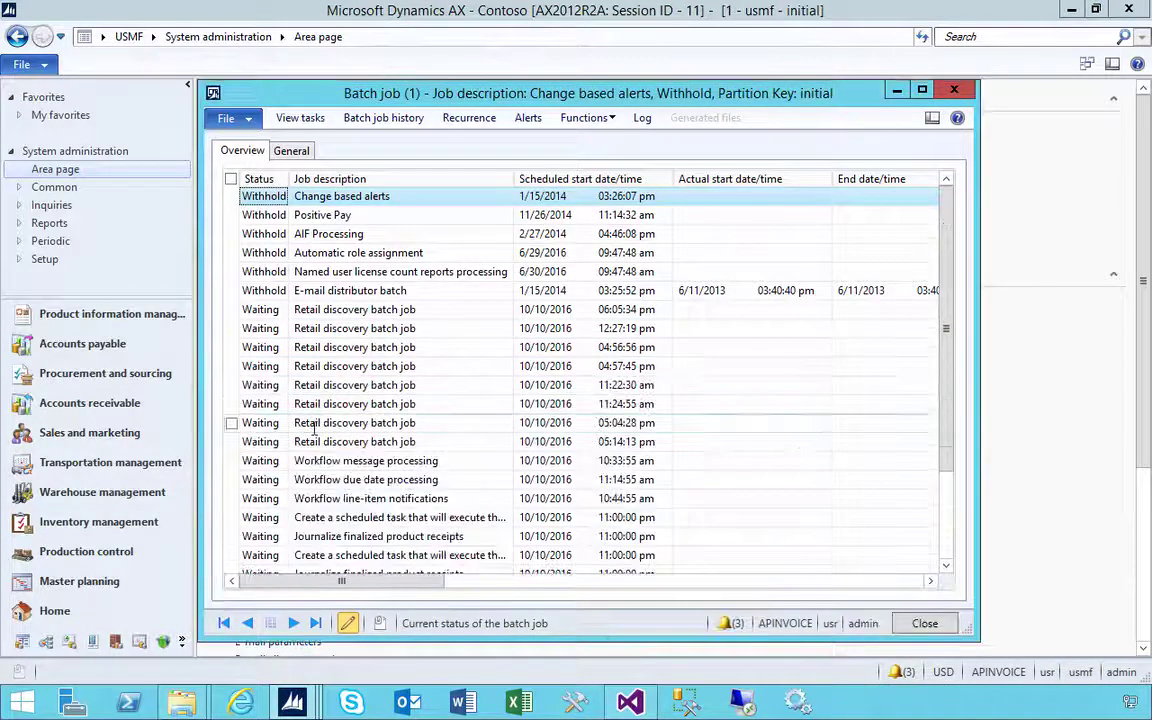
pyautogui.scroll(-2, 320, 445)
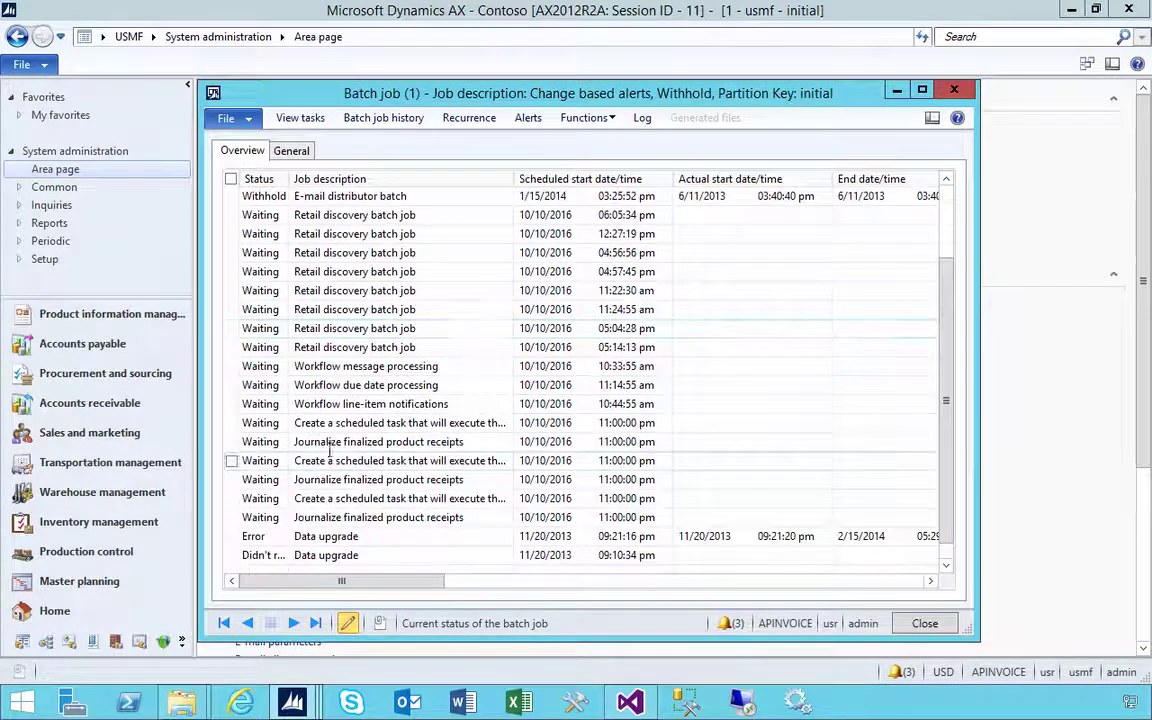
pyautogui.click(340, 368)
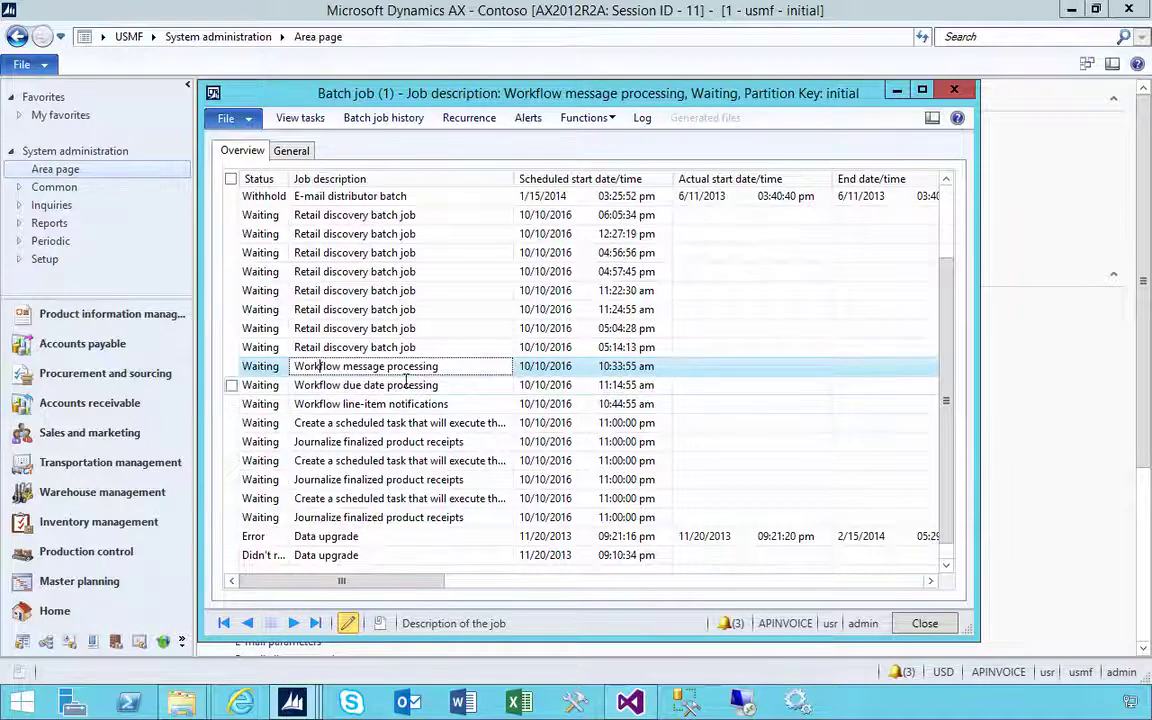
pyautogui.click(953, 92)
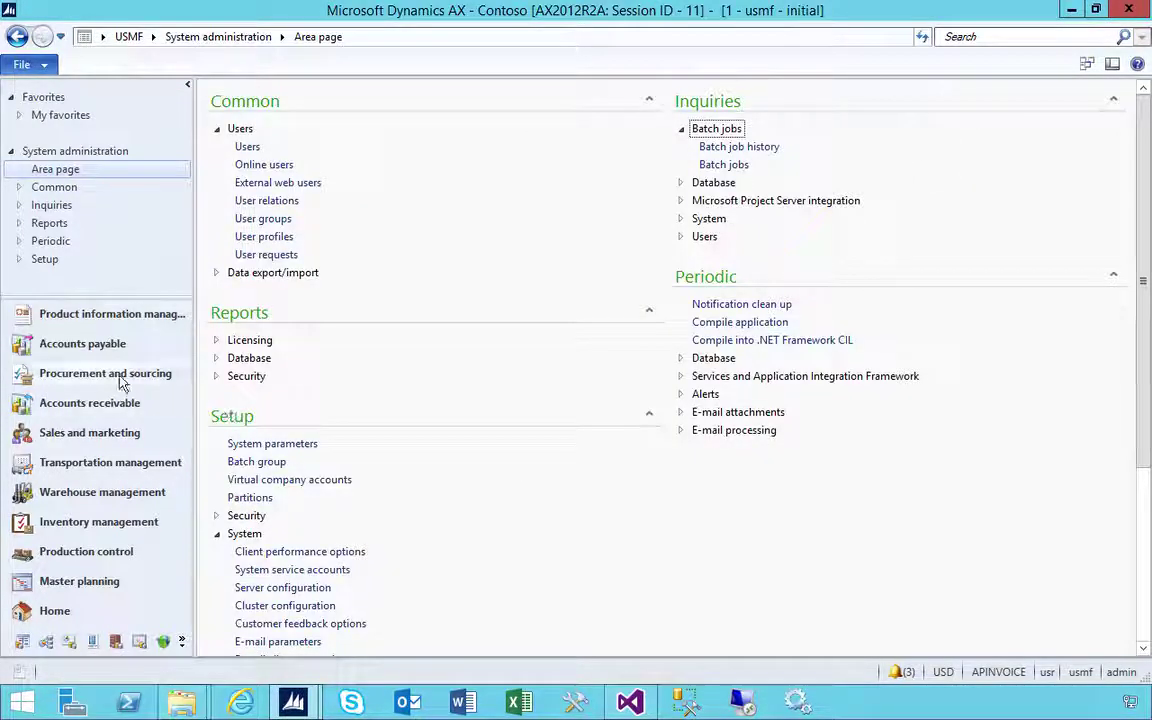
# Submit pending vendor invoice NJI89 to the vendor invoice workflow without a comment
pyautogui.click(100, 345)
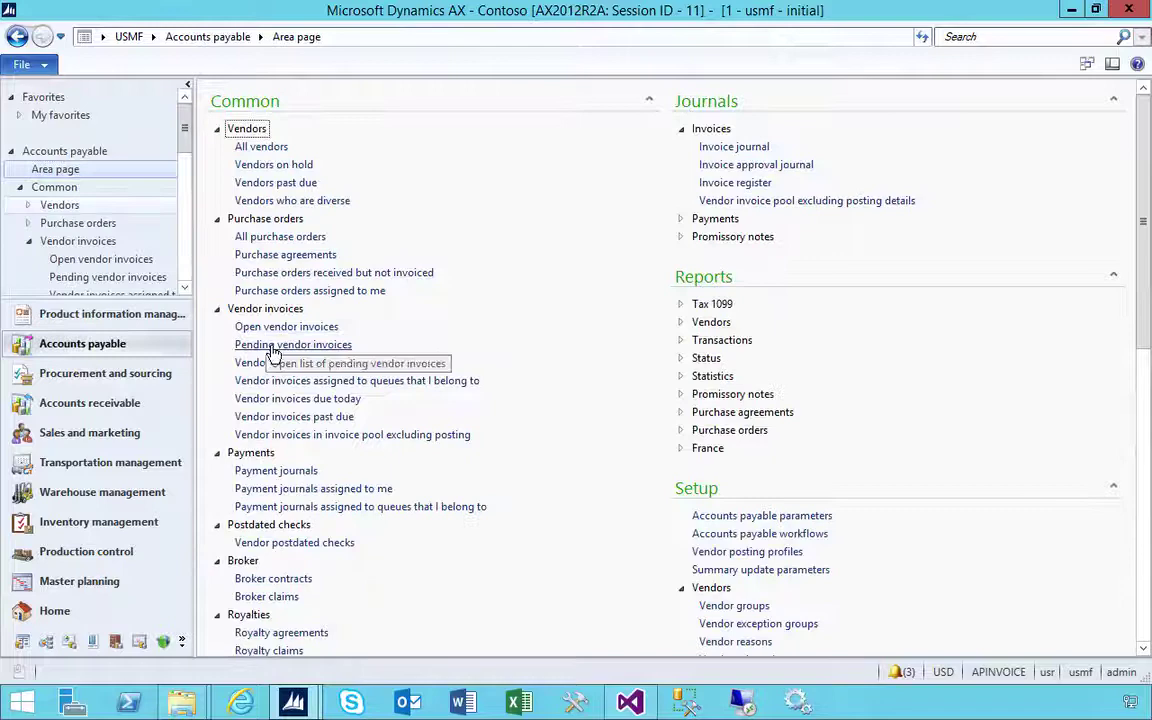
pyautogui.click(282, 345)
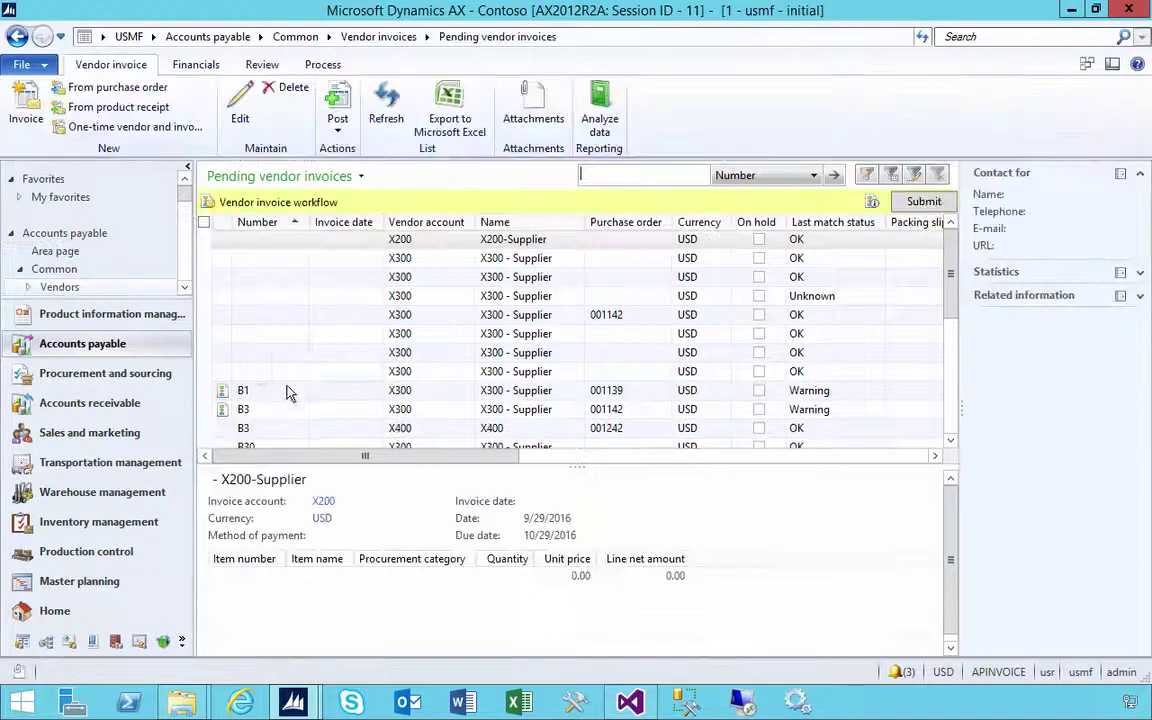
pyautogui.click(266, 412)
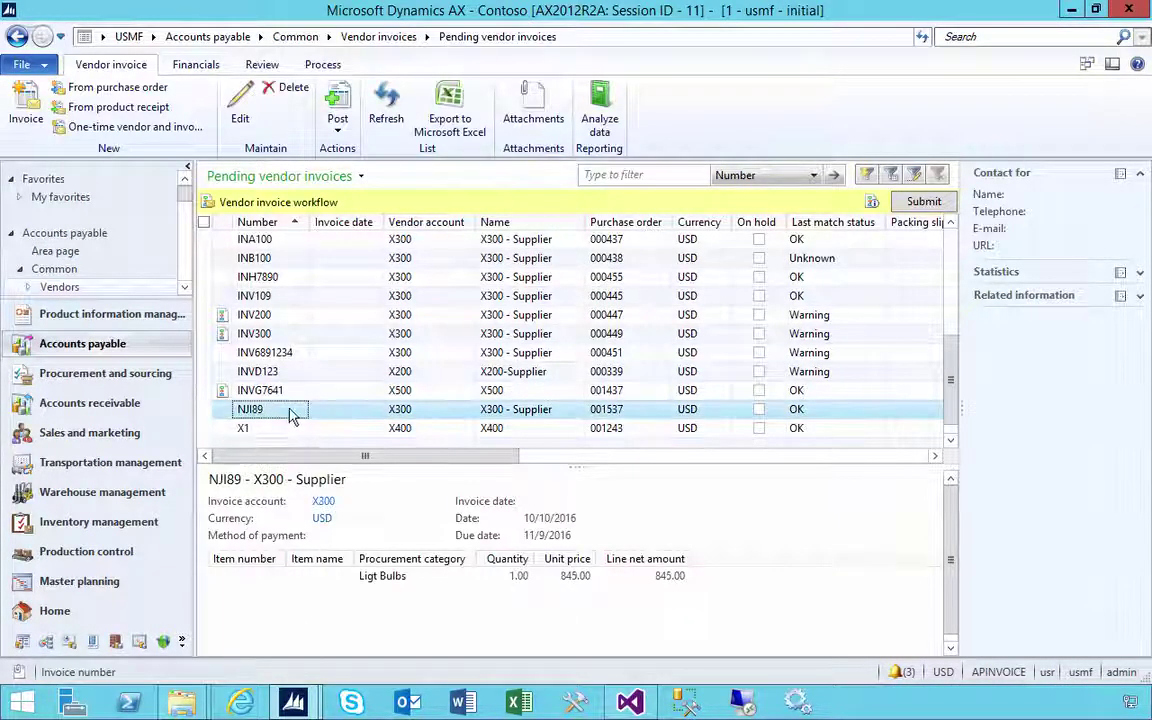
pyautogui.click(920, 203)
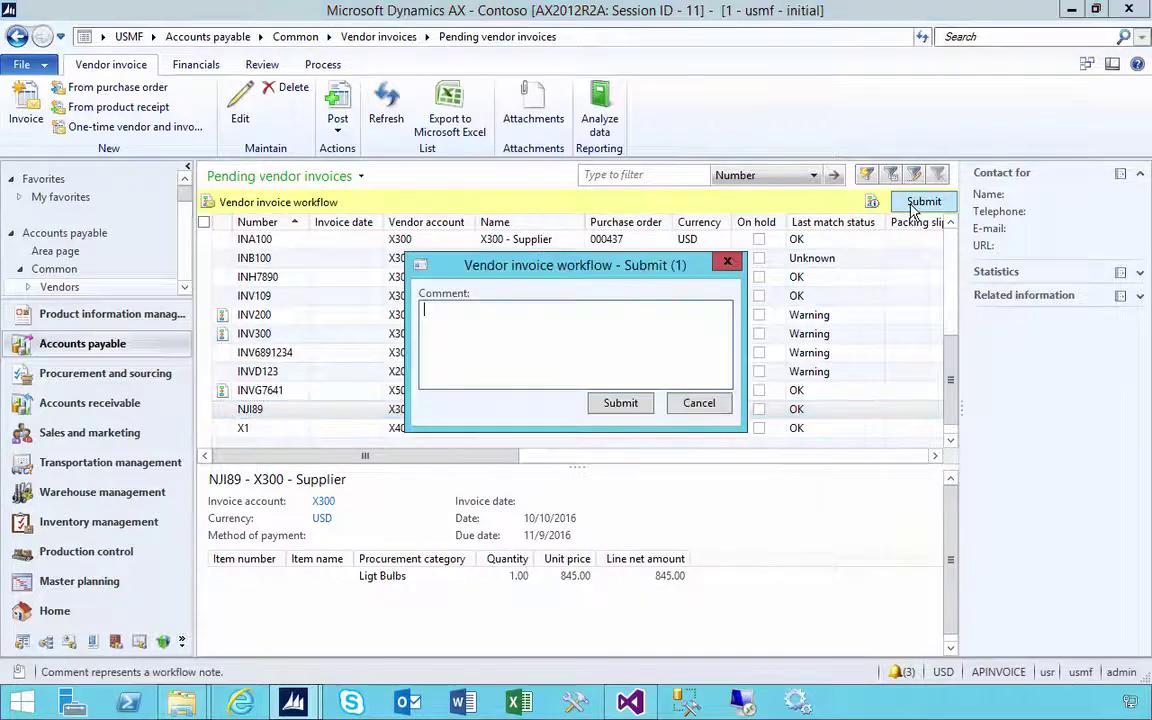
pyautogui.click(635, 404)
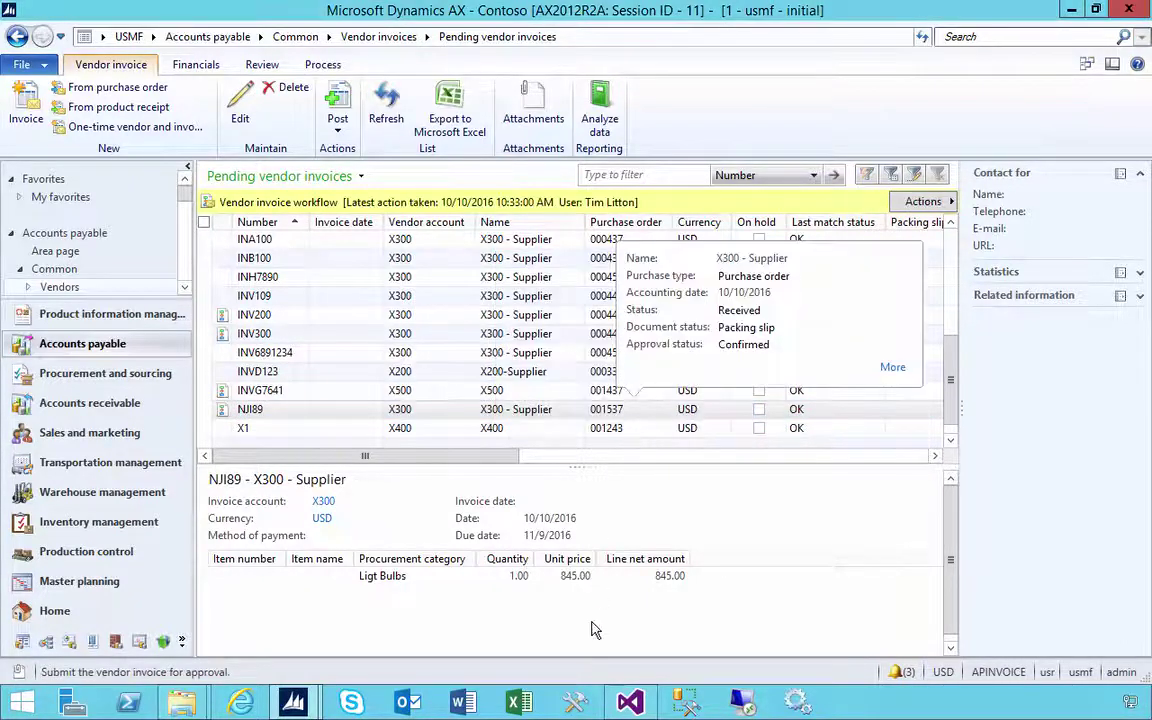
# Bring up Visual Studio halted at the resolve breakpoint, with _participantTokenName reading SELECTEDAPPROVER
pyautogui.click(630, 702)
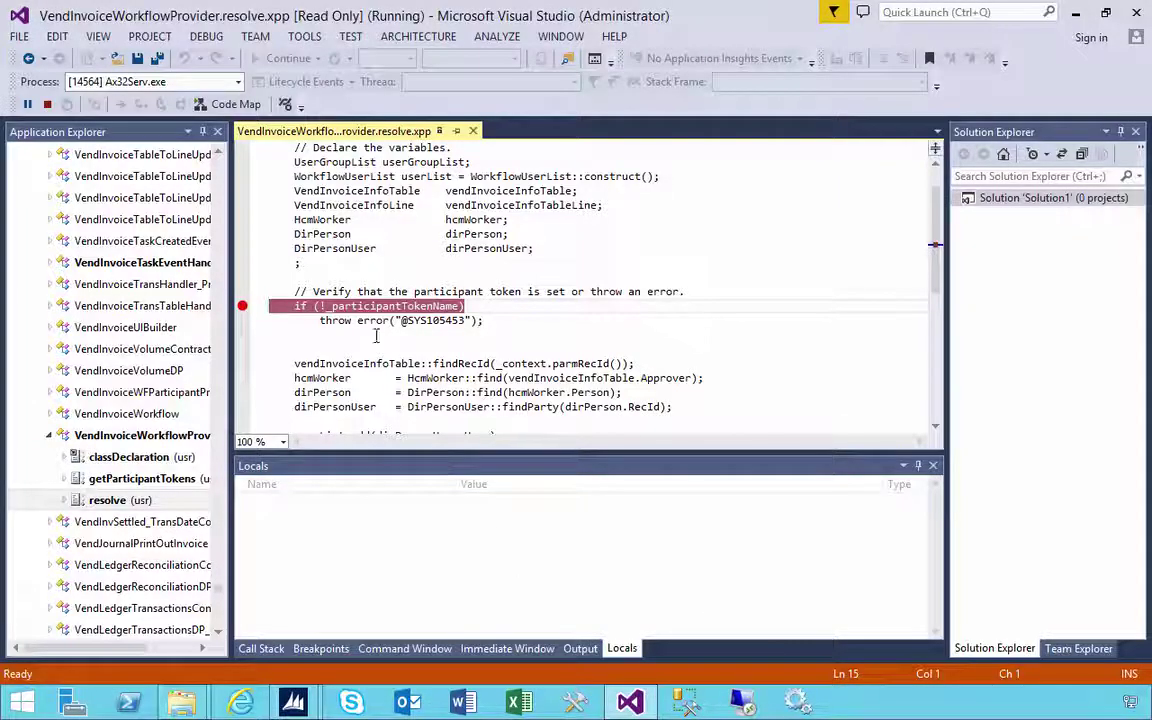
pyautogui.click(368, 306)
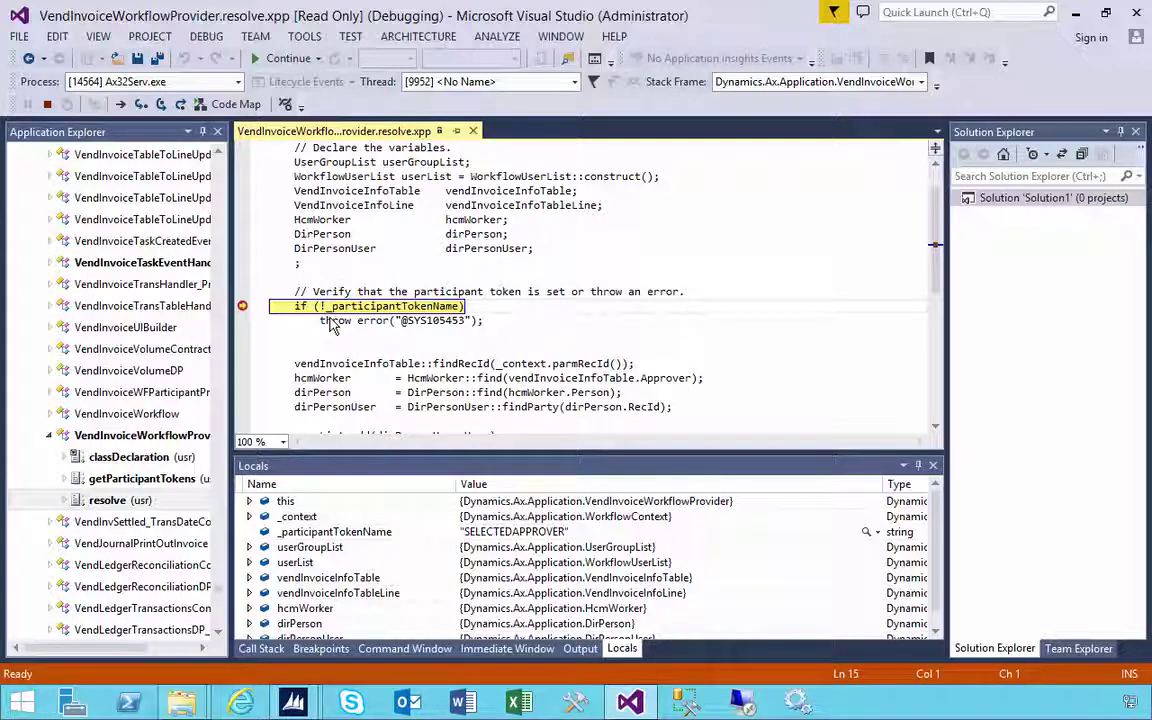
# Step past the token check, into parmRecId and VendInvoiceInfoTable.findRecId, and back to resolve
pyautogui.click(331, 320)
pyautogui.press('F10')
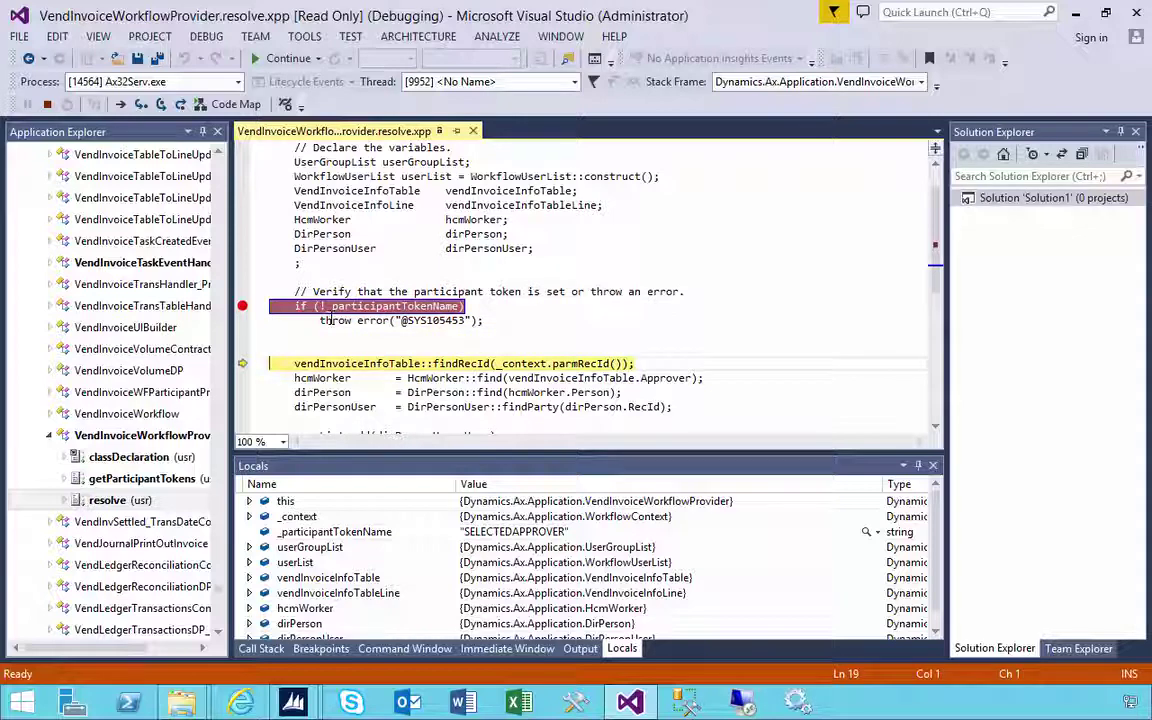
pyautogui.press('F11')
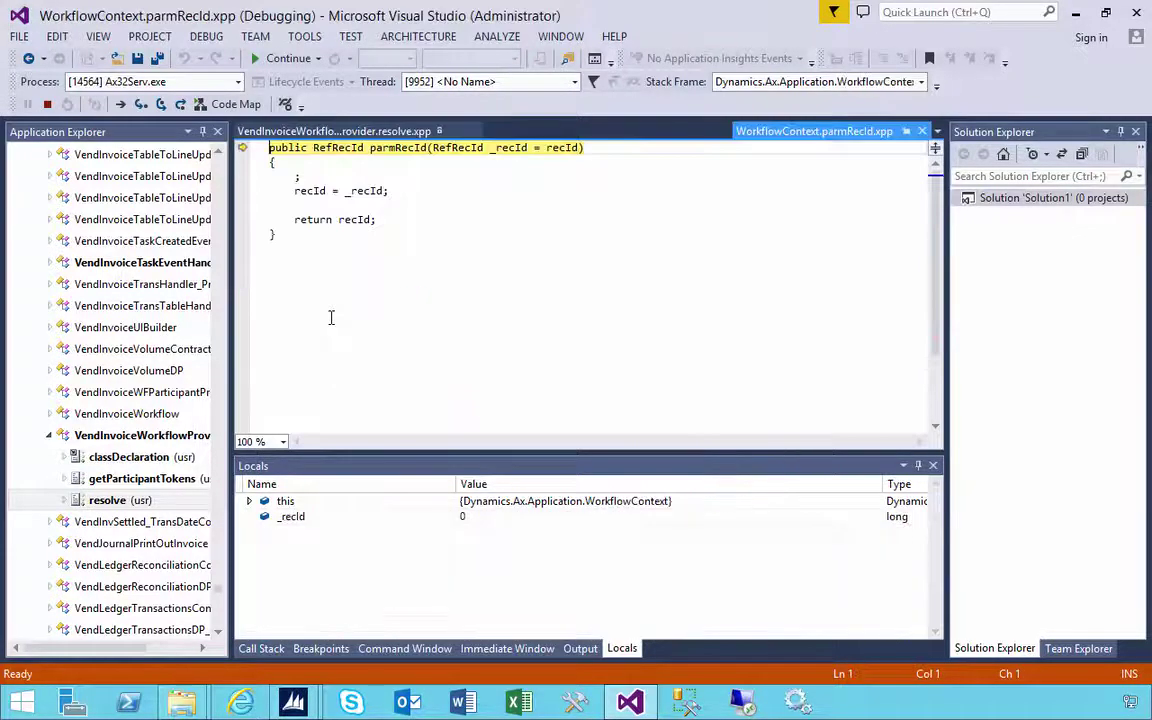
pyautogui.press('F10')
pyautogui.press('F10')
pyautogui.press('F10')
pyautogui.press('F10')
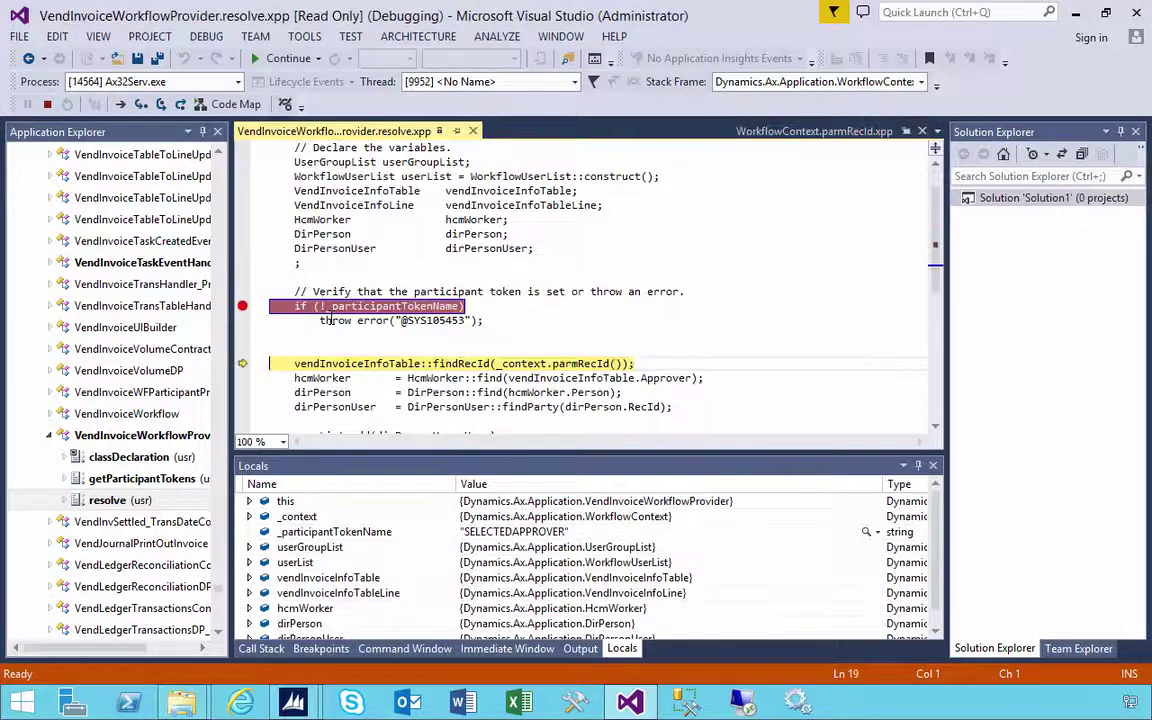
pyautogui.press('F11')
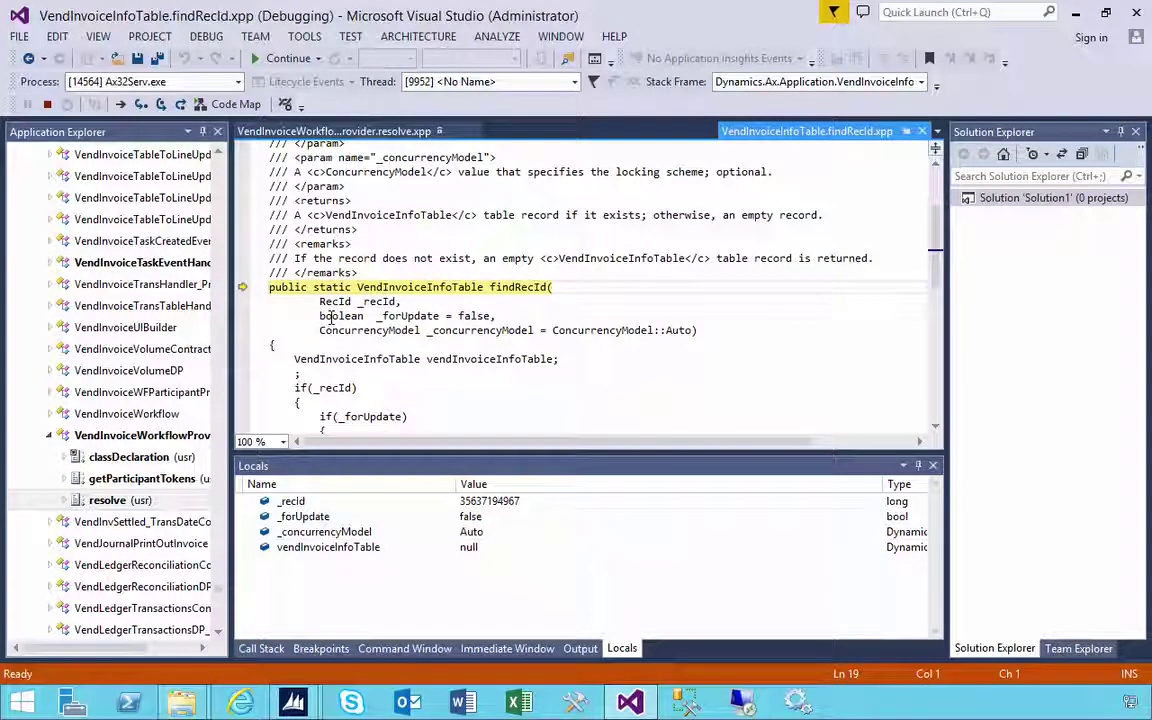
pyautogui.press('F10')
pyautogui.press('F10')
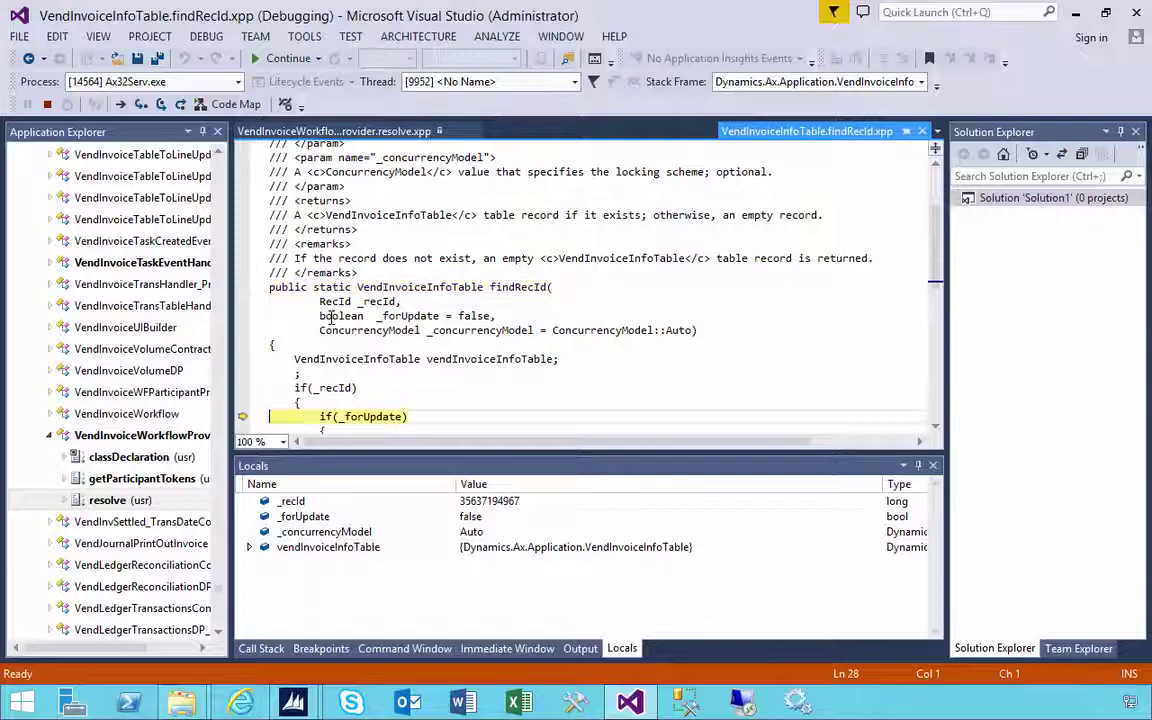
pyautogui.press('F10')
pyautogui.press('F10')
pyautogui.press('F10')
pyautogui.press('F10')
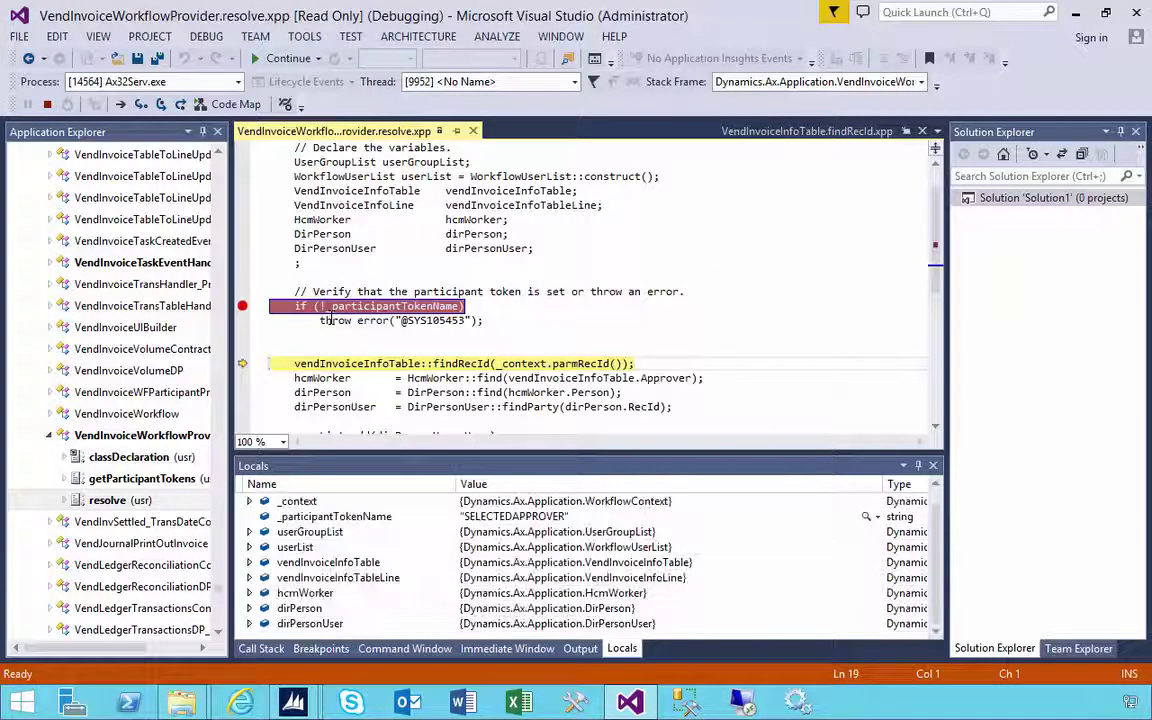
pyautogui.press('F10')
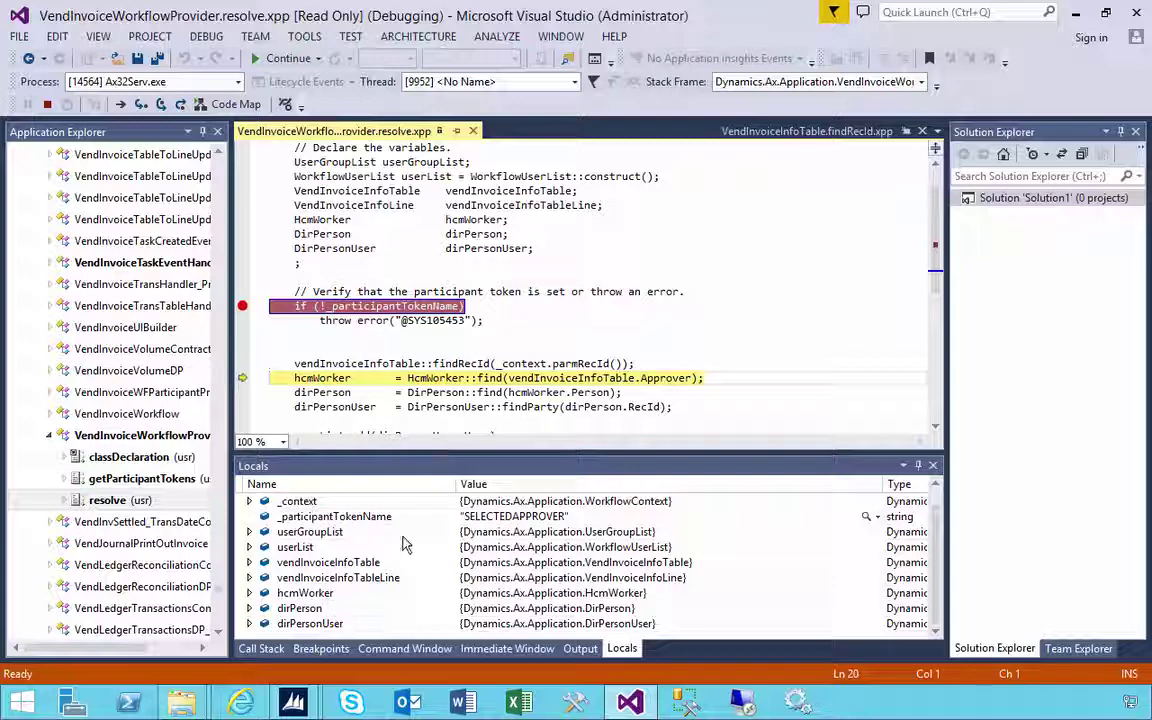
pyautogui.moveTo(410, 453); pyautogui.dragTo(408, 434)
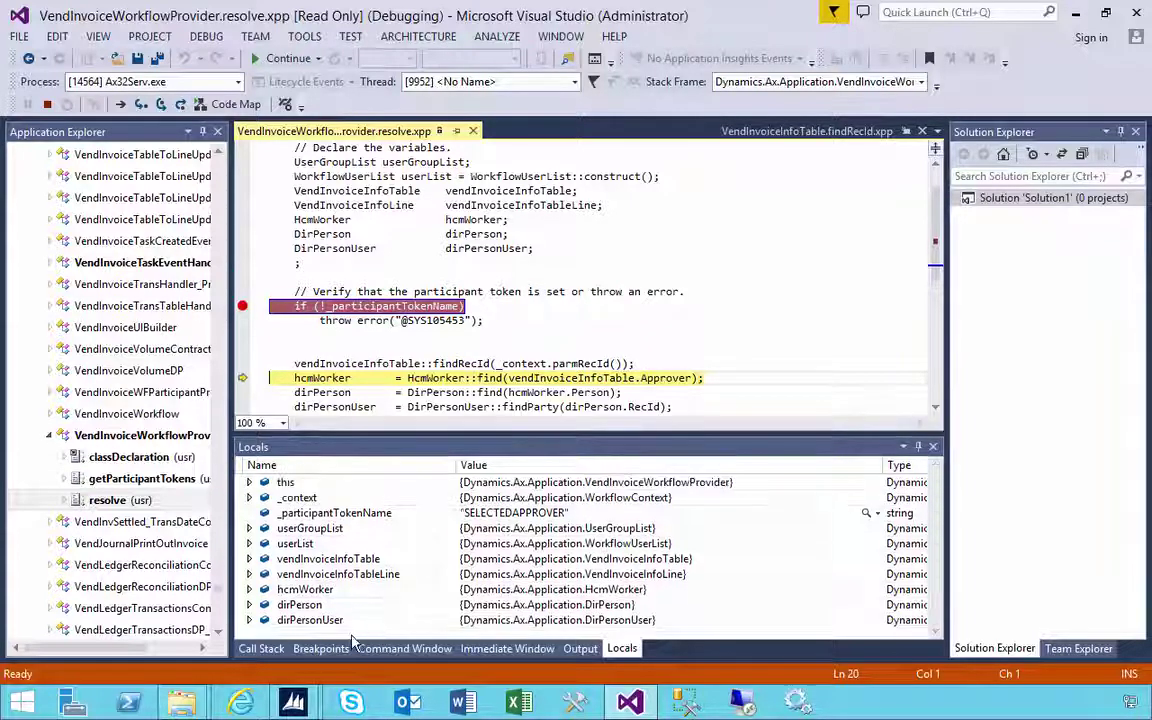
pyautogui.click(262, 648)
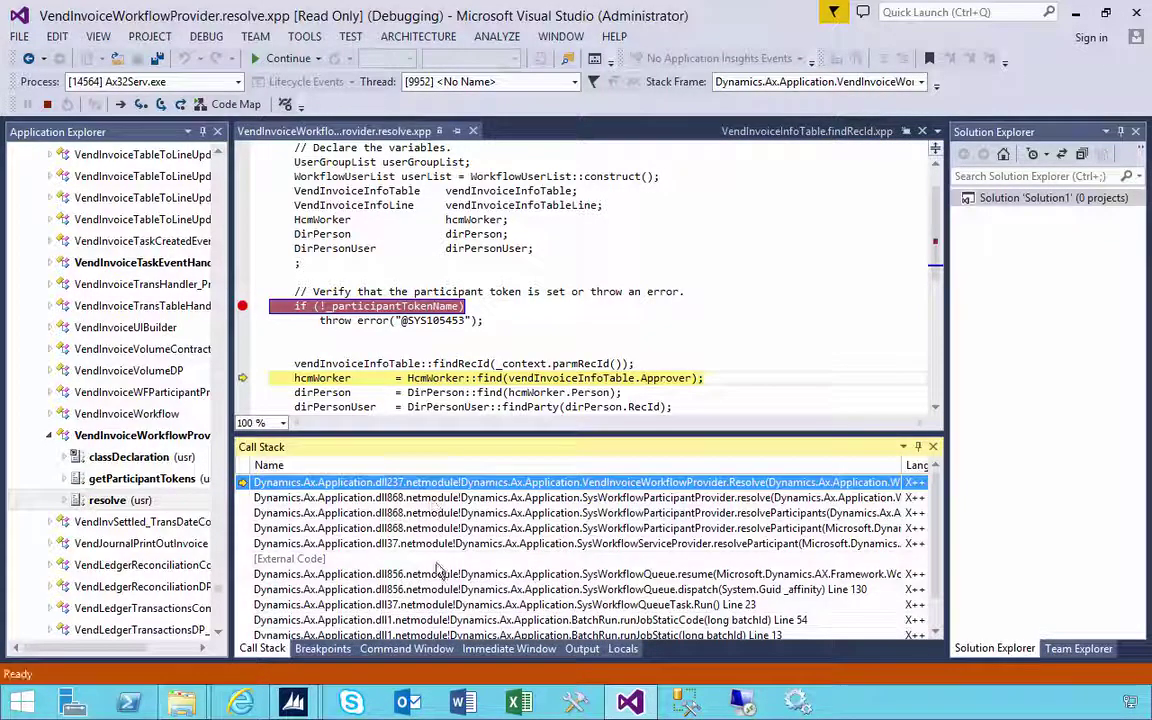
pyautogui.click(330, 648)
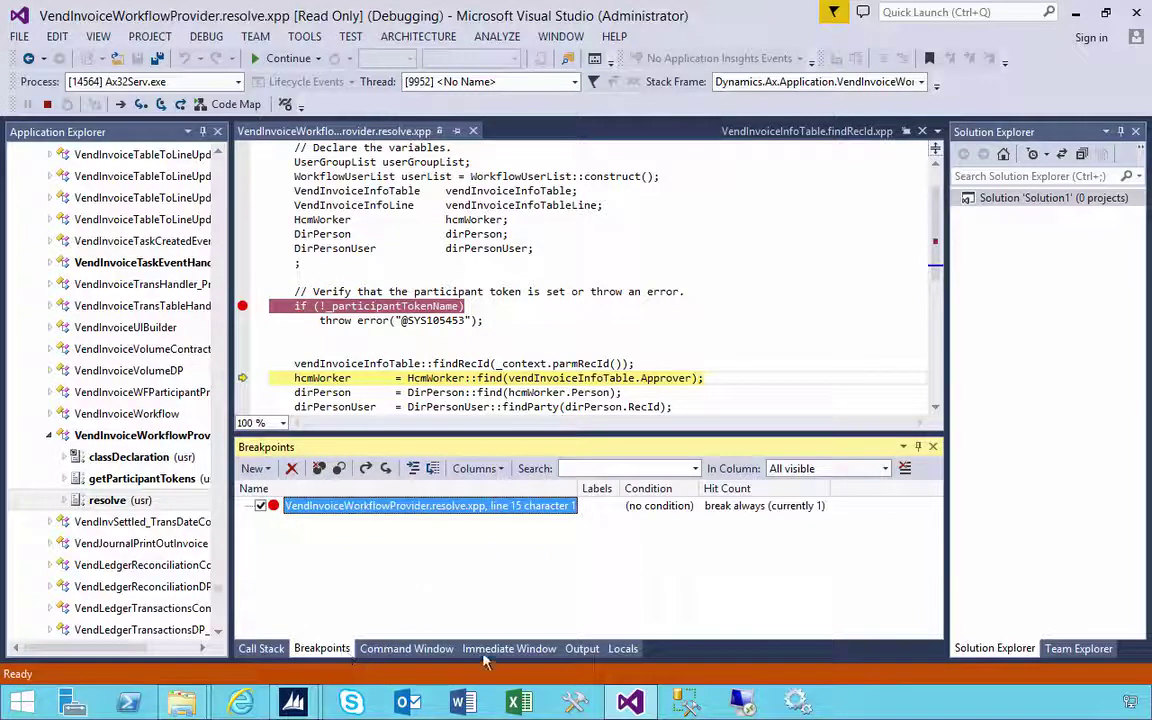
pyautogui.click(624, 649)
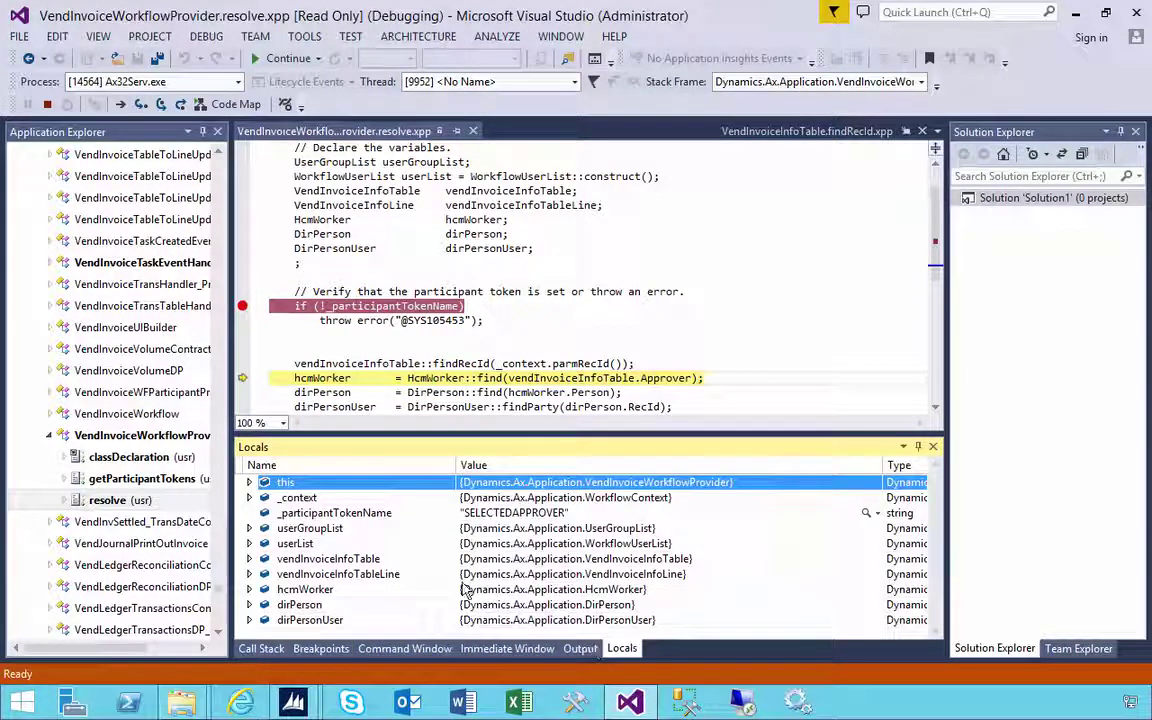
pyautogui.click(339, 378)
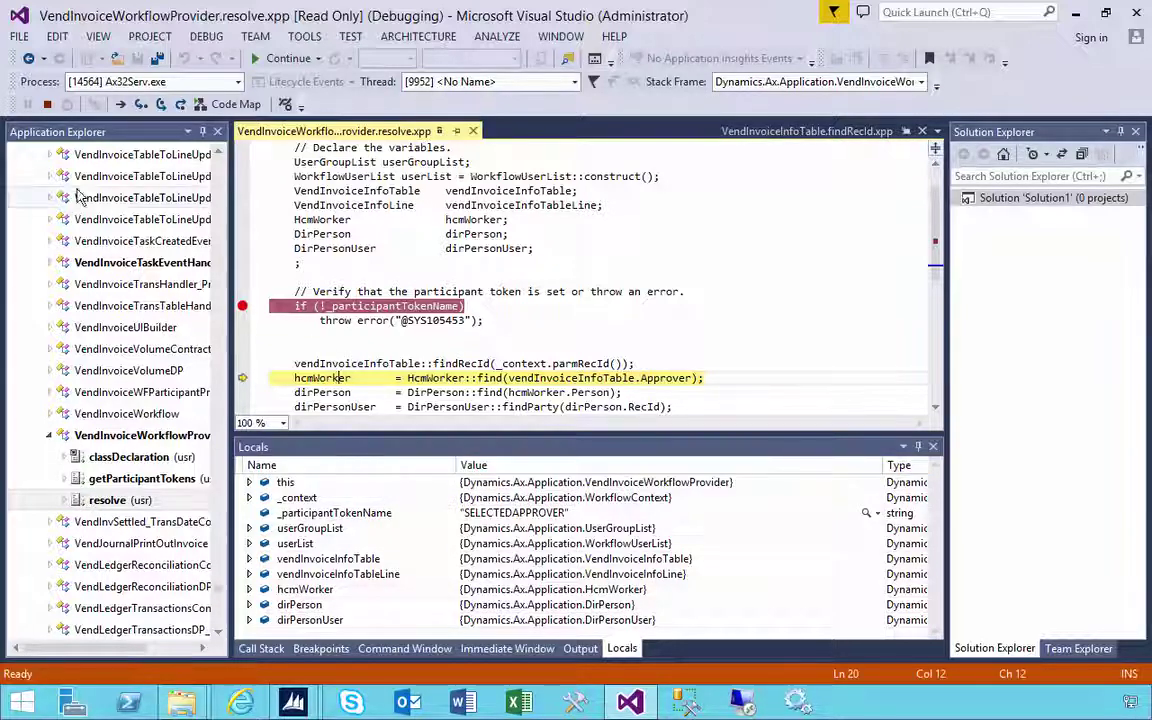
# Stop debugging, return to the resolve breakpoint line, and scroll the Application Explorer tree up
pyautogui.click(52, 104)
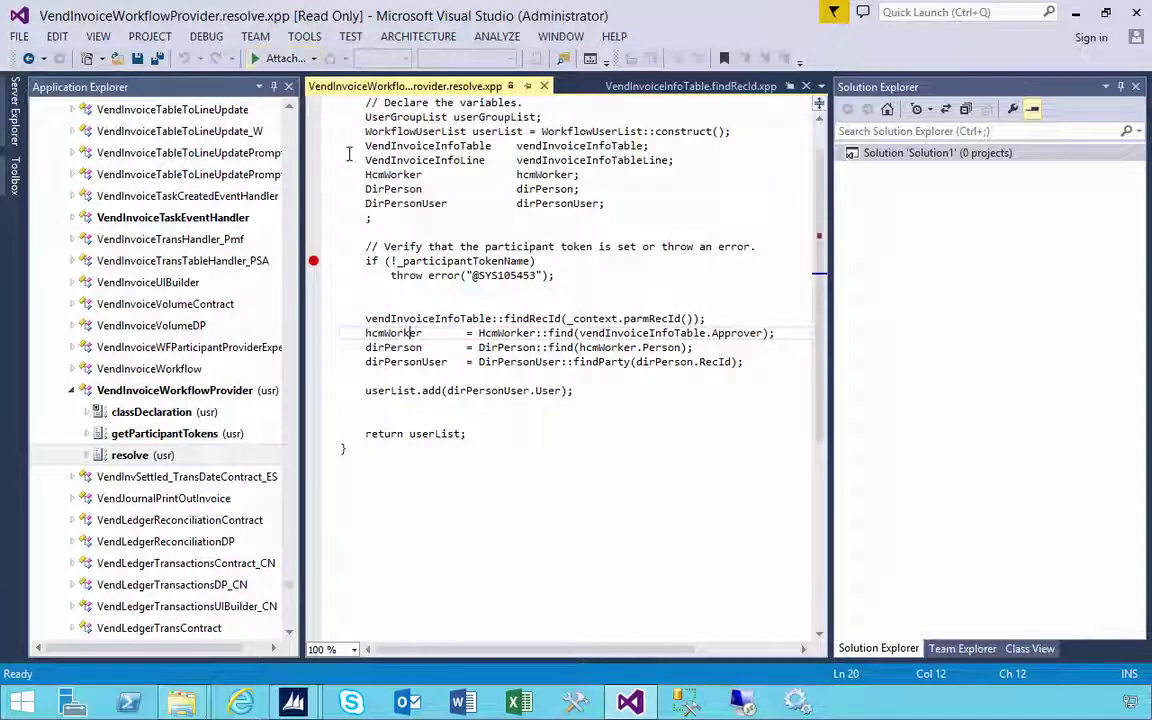
pyautogui.click(370, 261)
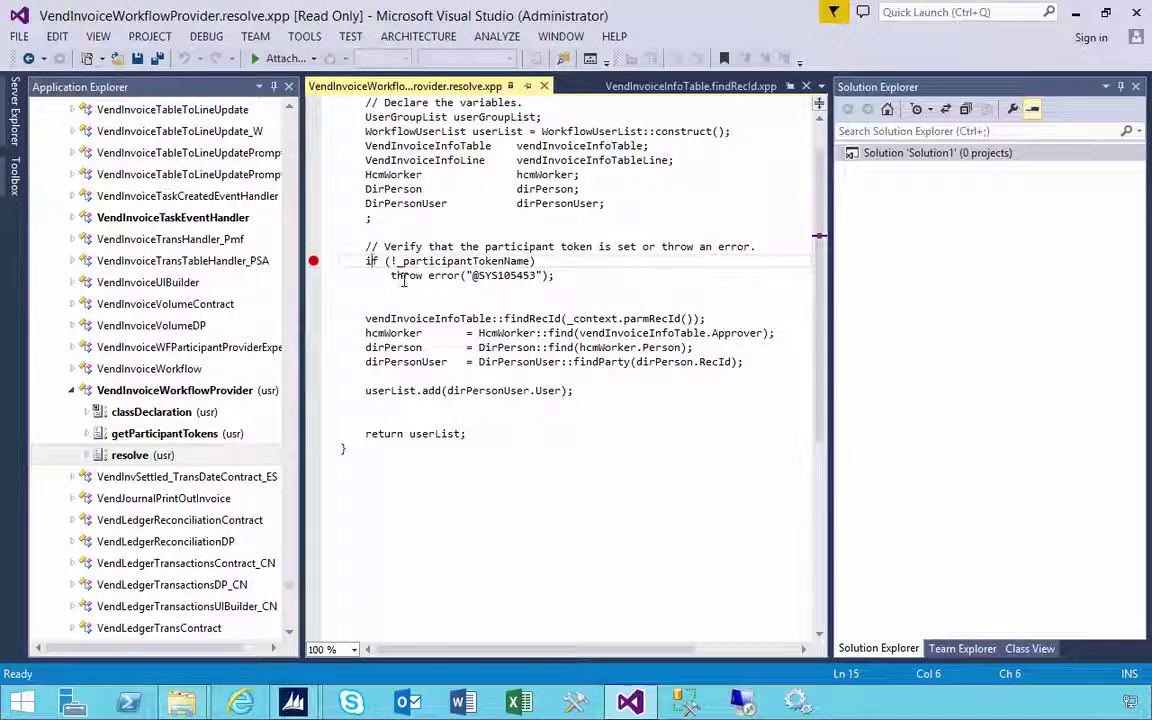
pyautogui.moveTo(310, 706)
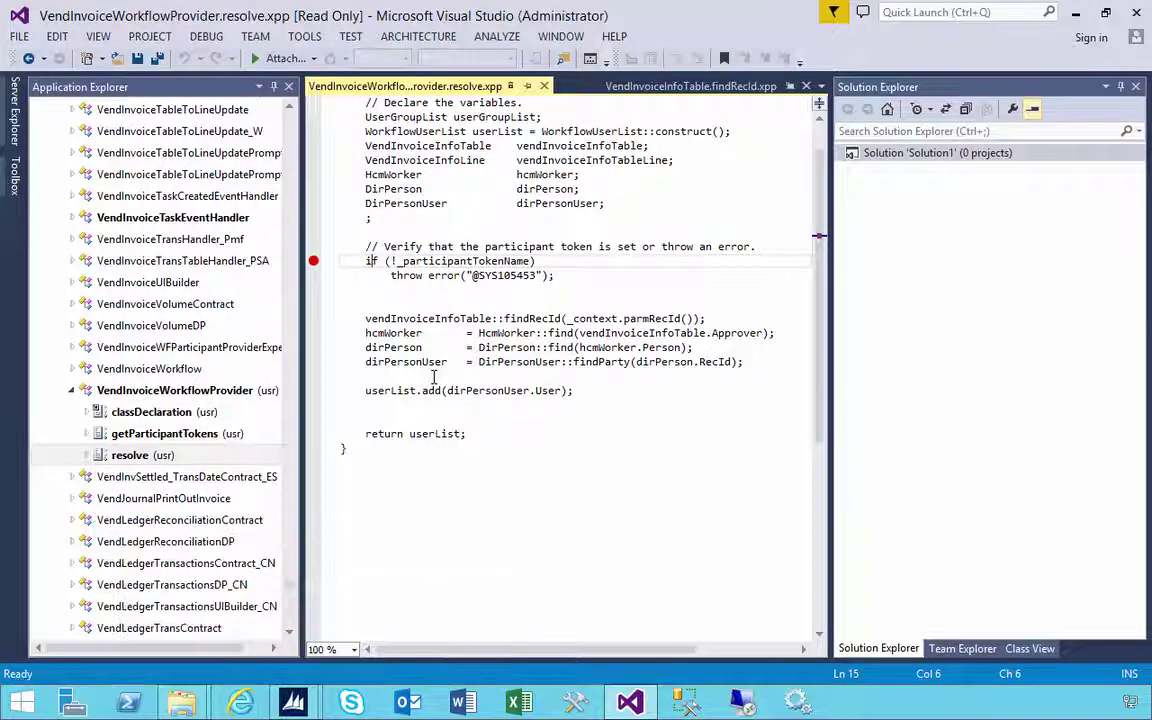
pyautogui.click(190, 390)
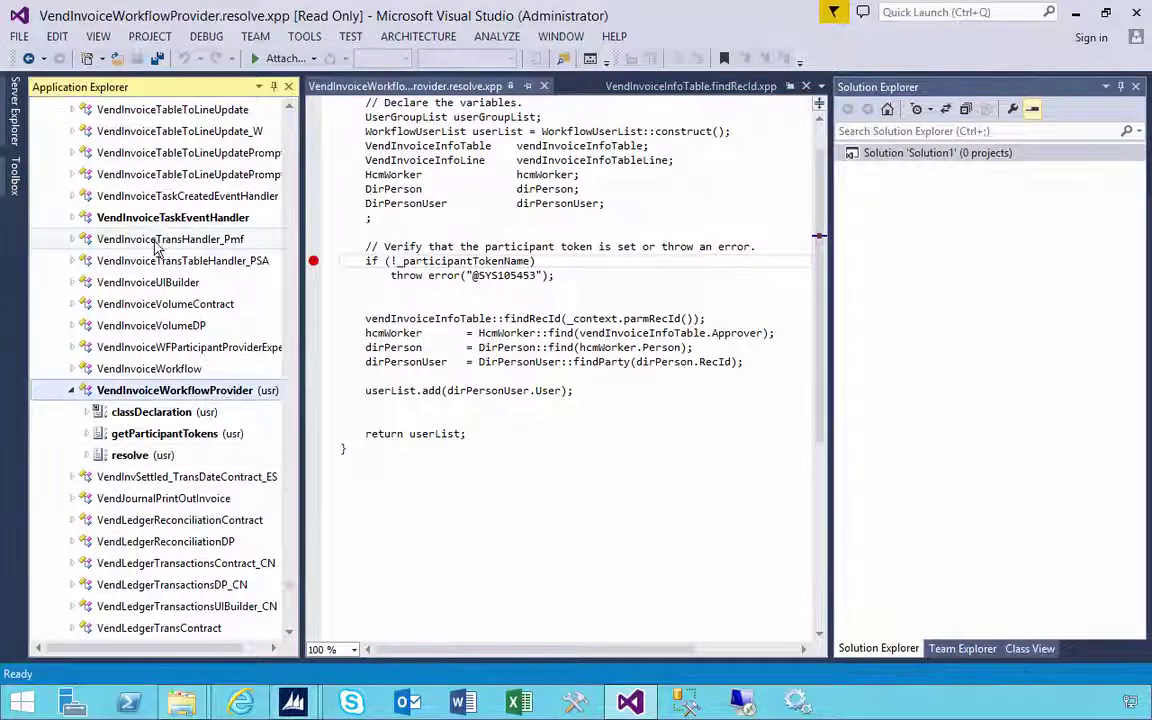
pyautogui.scroll(5, 172, 443)
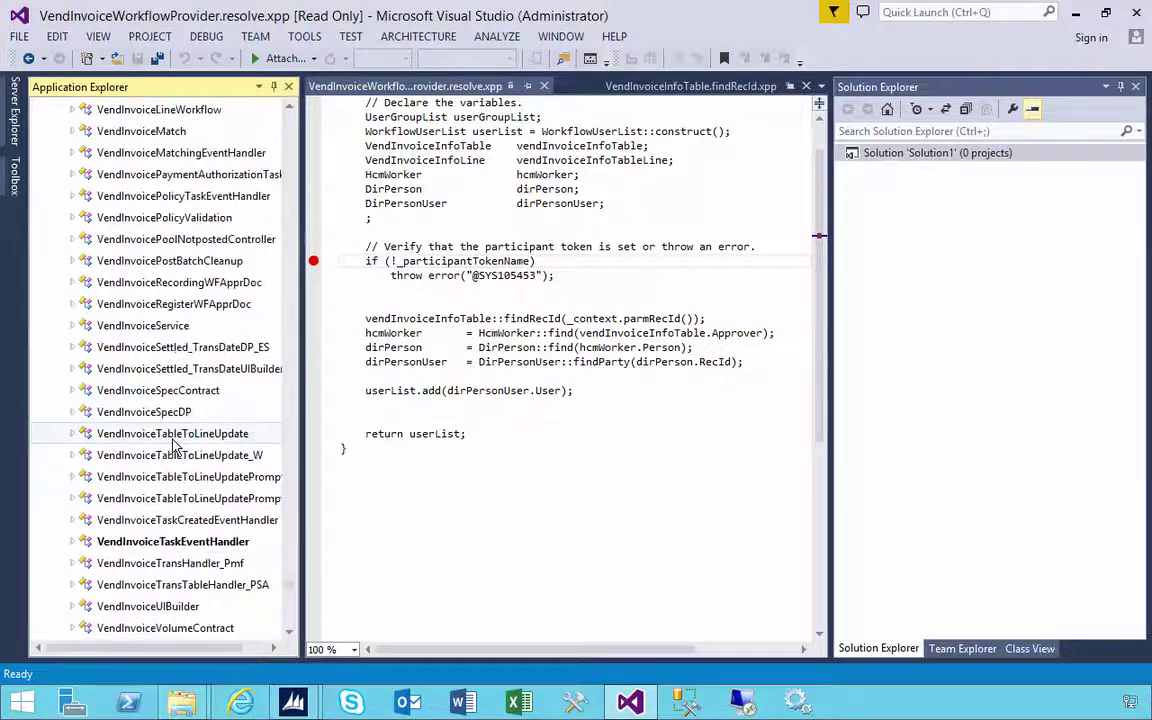
pyautogui.scroll(20, 172, 443)
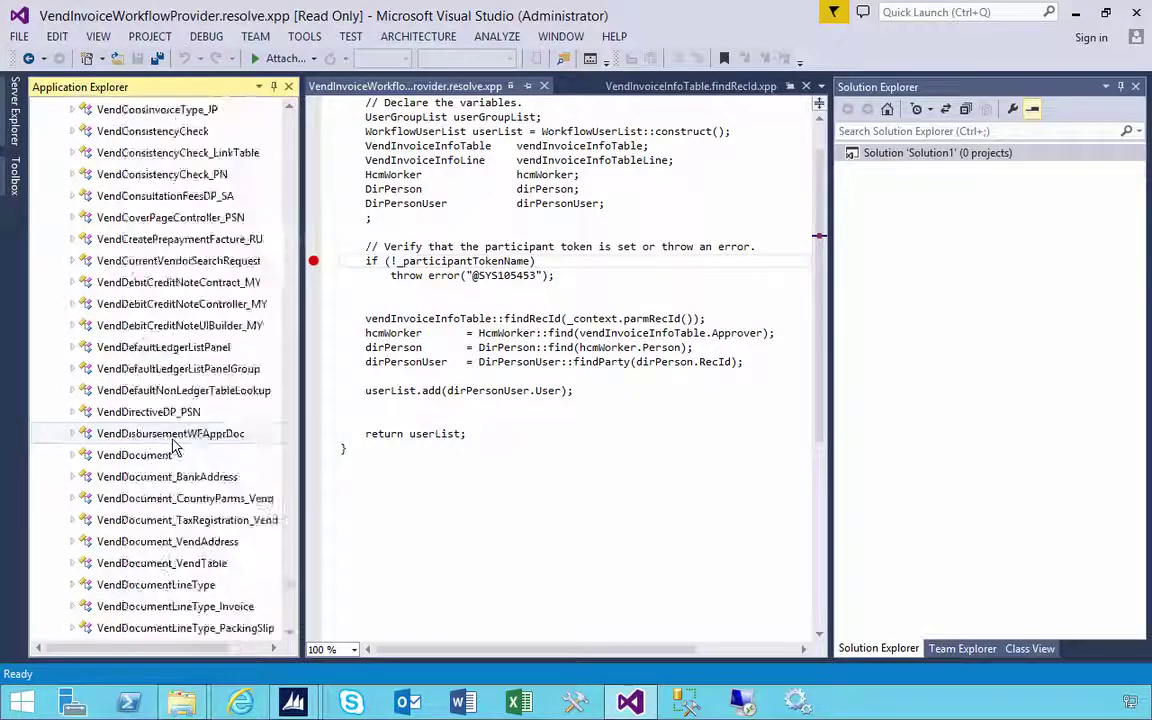
pyautogui.scroll(20, 172, 447)
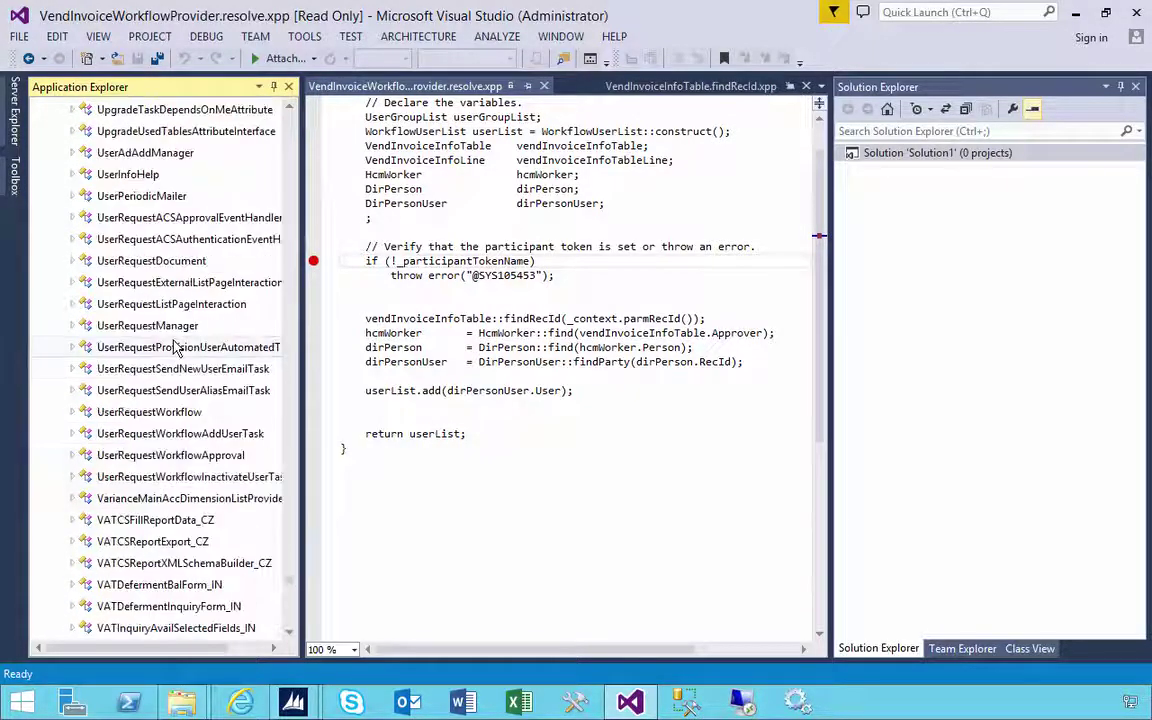
pyautogui.scroll(20, 175, 347)
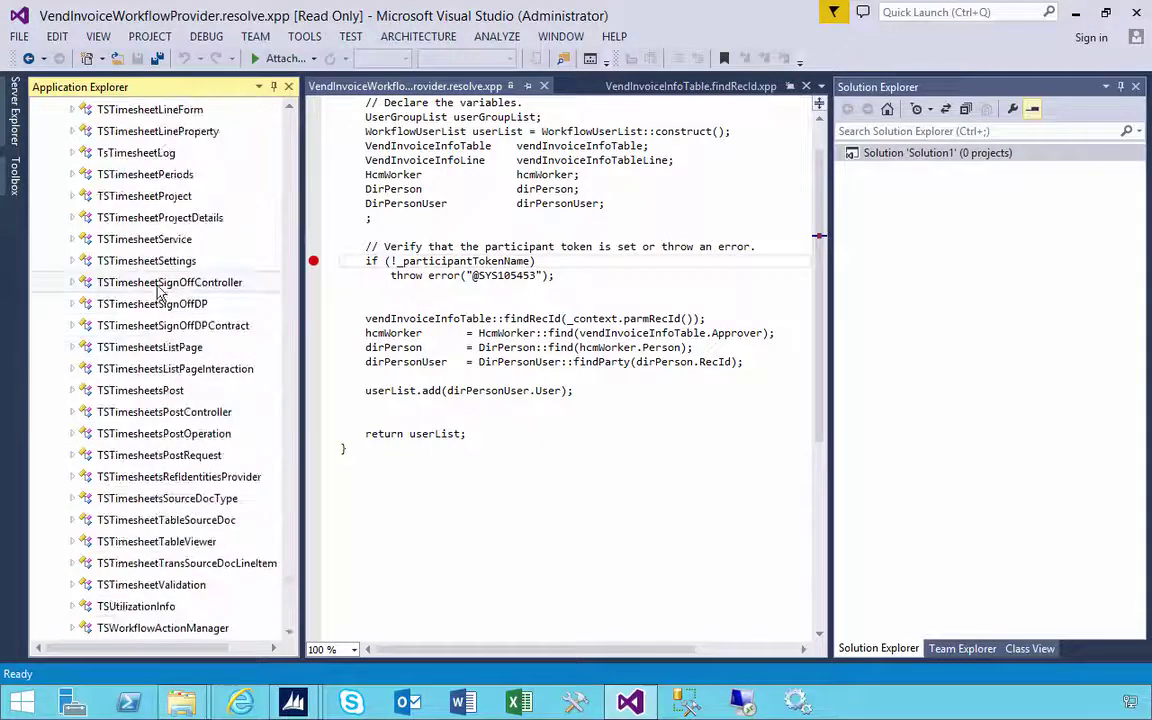